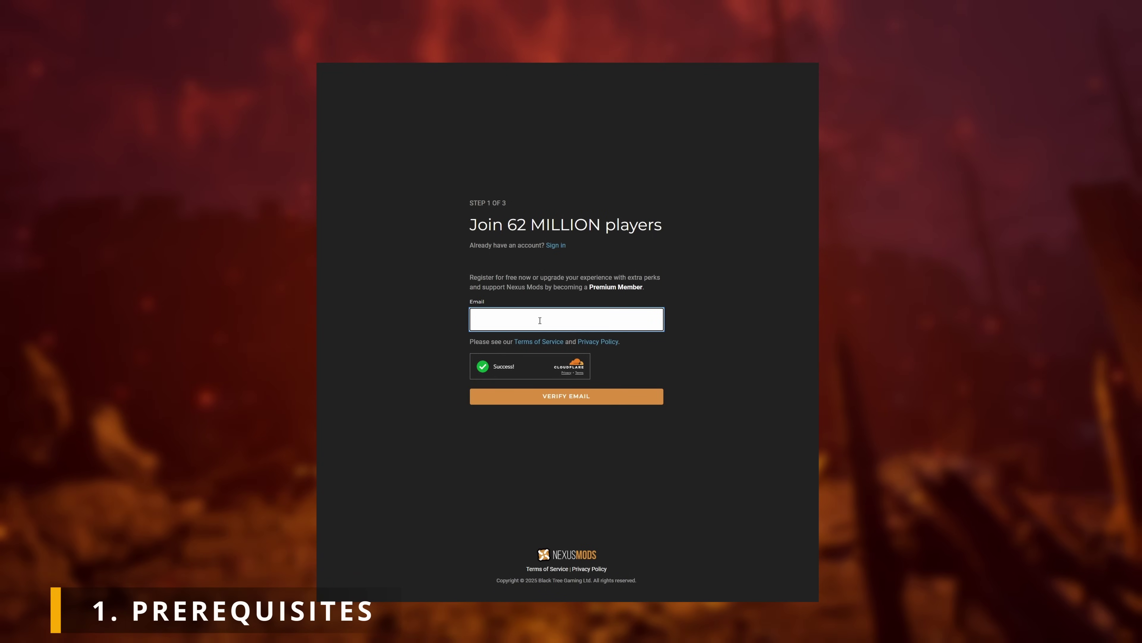
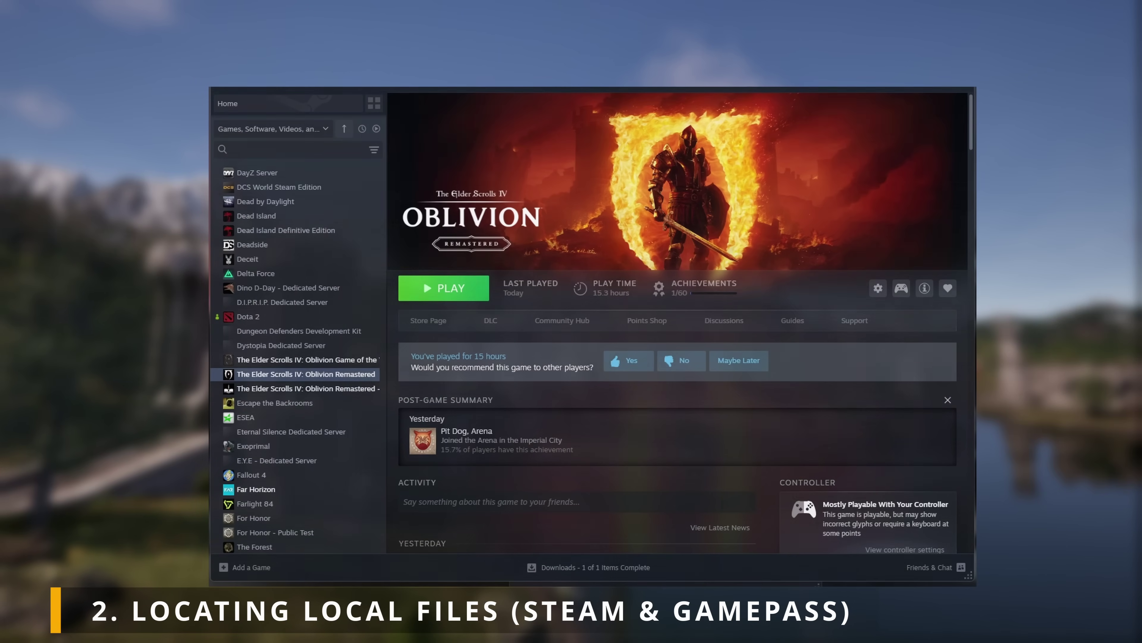
Step: Browse Oblivion Remastered's local files from the Steam library and reposition the Explorer window
right_click(333, 377)
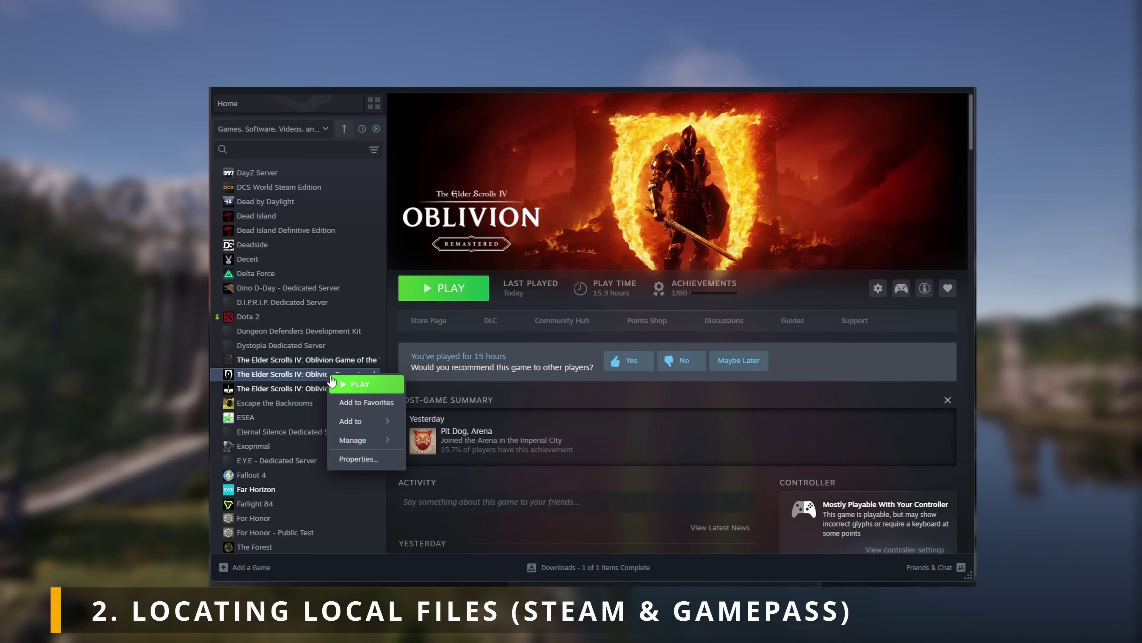
mouse_move(362, 443)
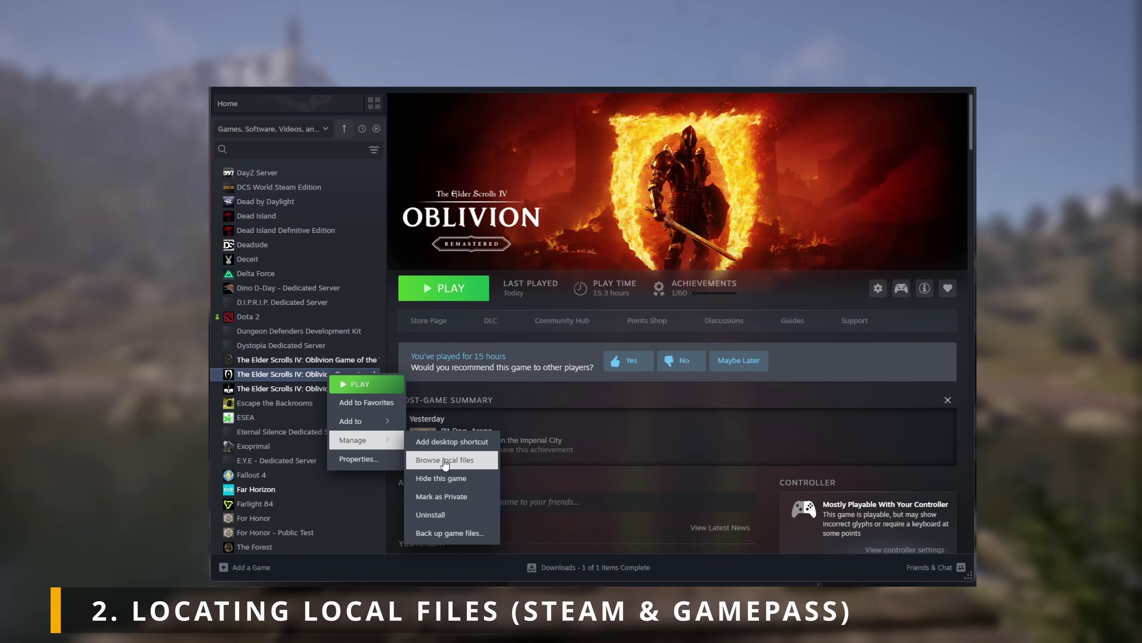
left_click(454, 464)
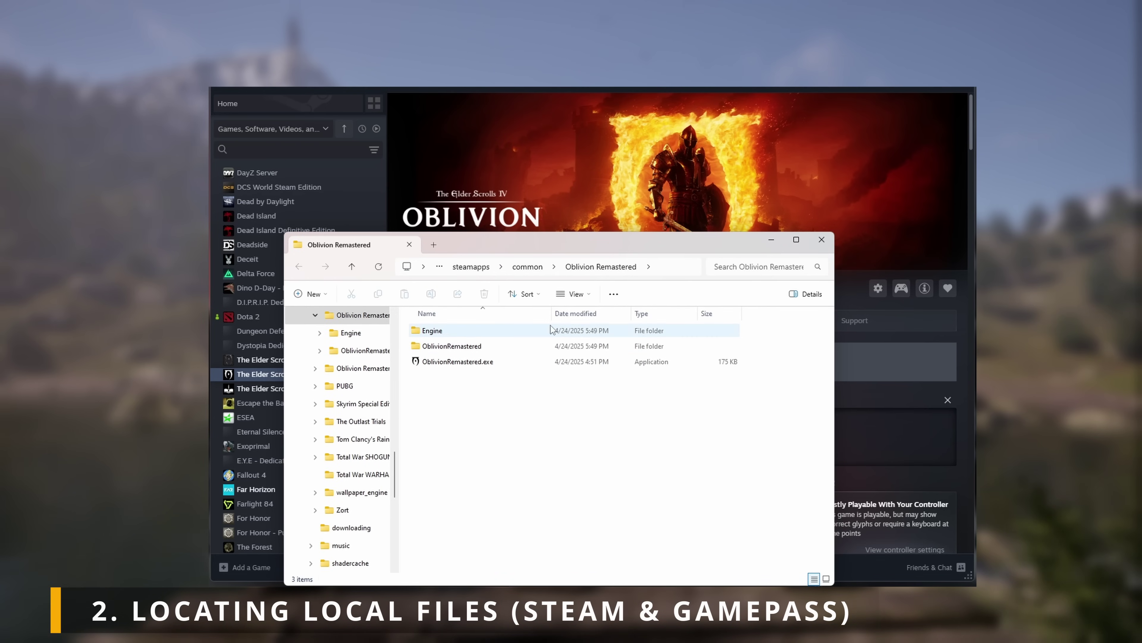
left_click_drag(795, 250, 747, 167)
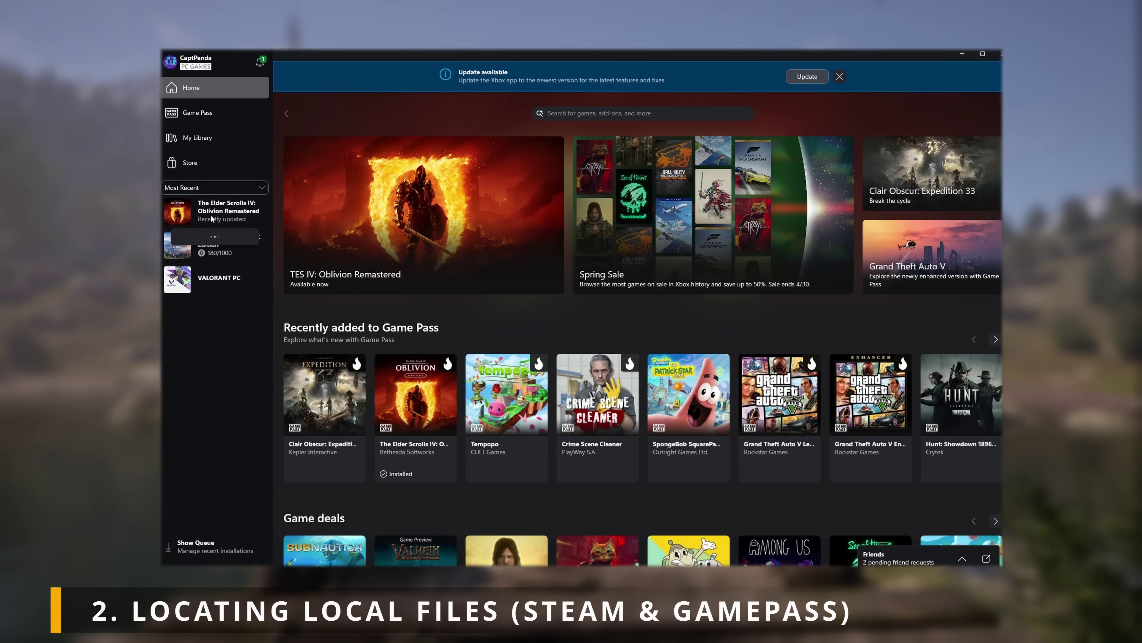
Step: Open Oblivion Remastered's install location from its Xbox app Manage > Files page
right_click(211, 220)
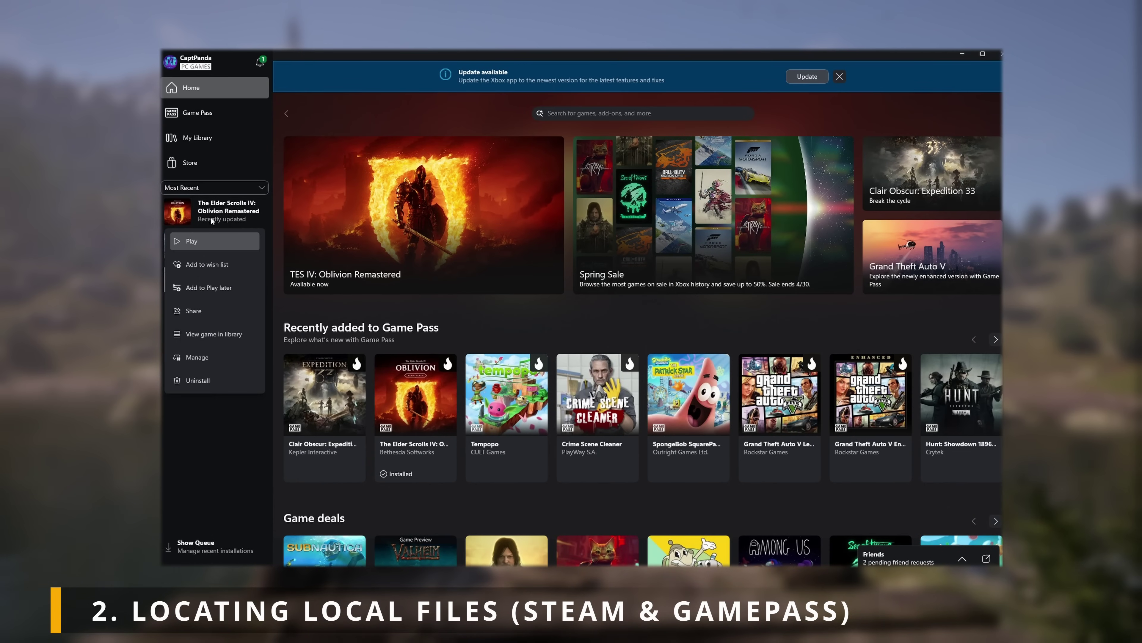
left_click(203, 358)
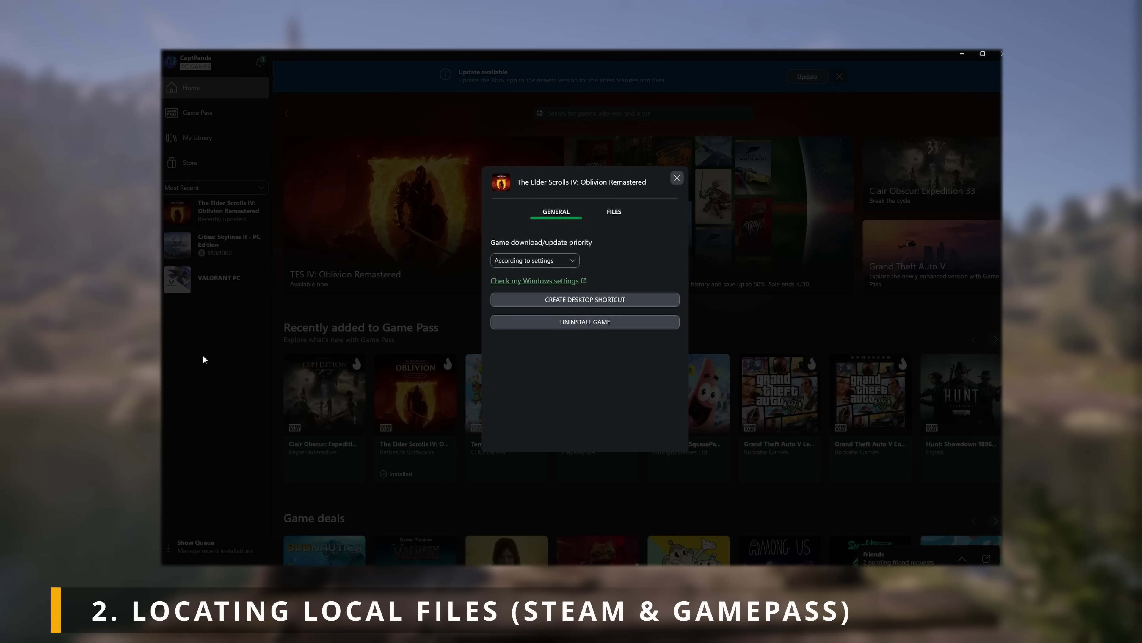
left_click(615, 212)
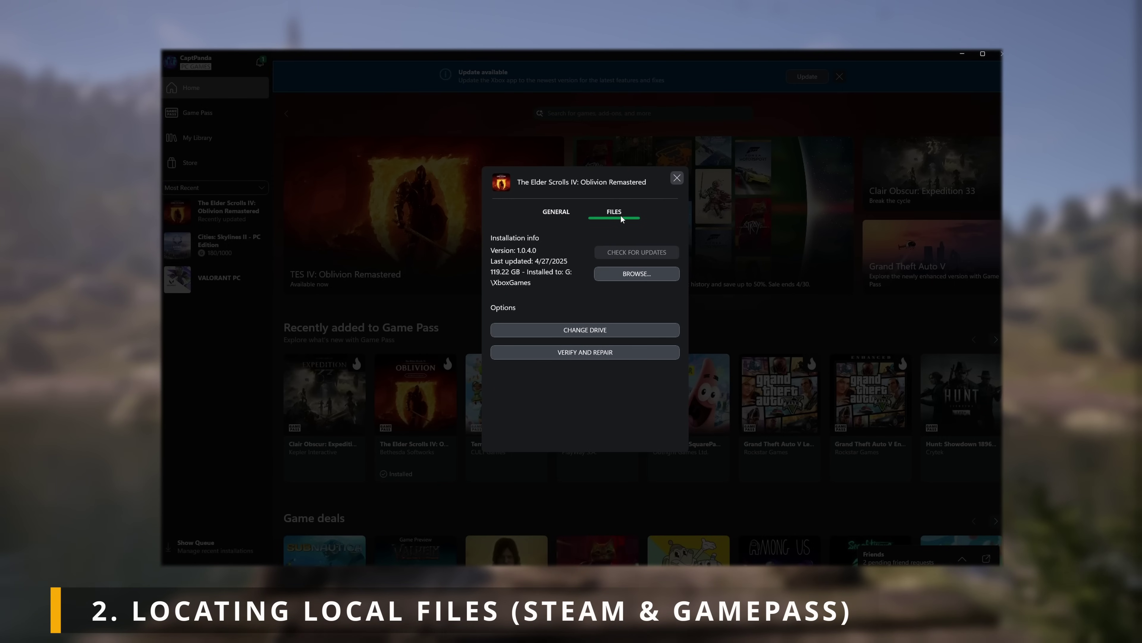
left_click(633, 275)
left_click_drag(647, 280, 644, 200)
Step: Open The Elder Scrolls IV- Oblivion Remastered > Content and select all its items
left_click(553, 279)
double_click(553, 279)
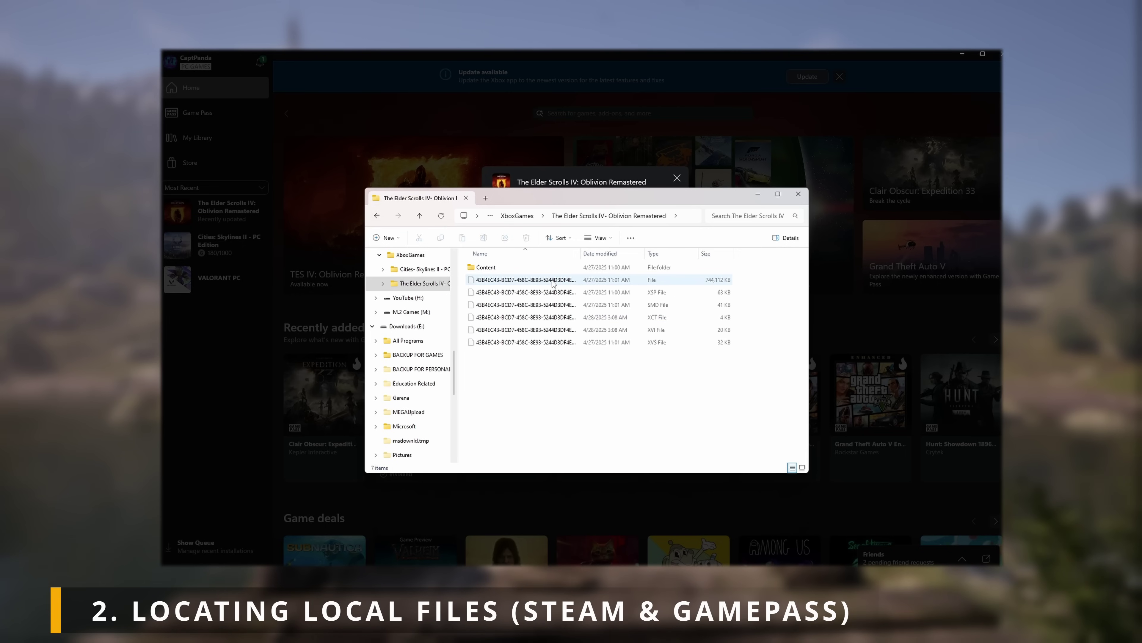
double_click(510, 269)
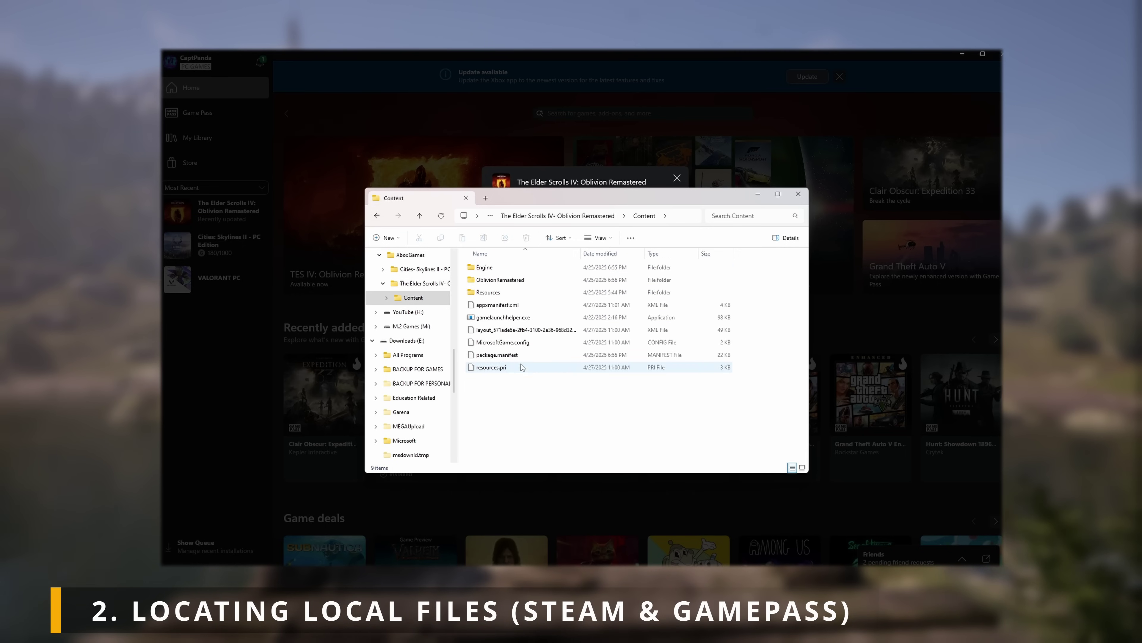
left_click_drag(520, 378, 521, 270)
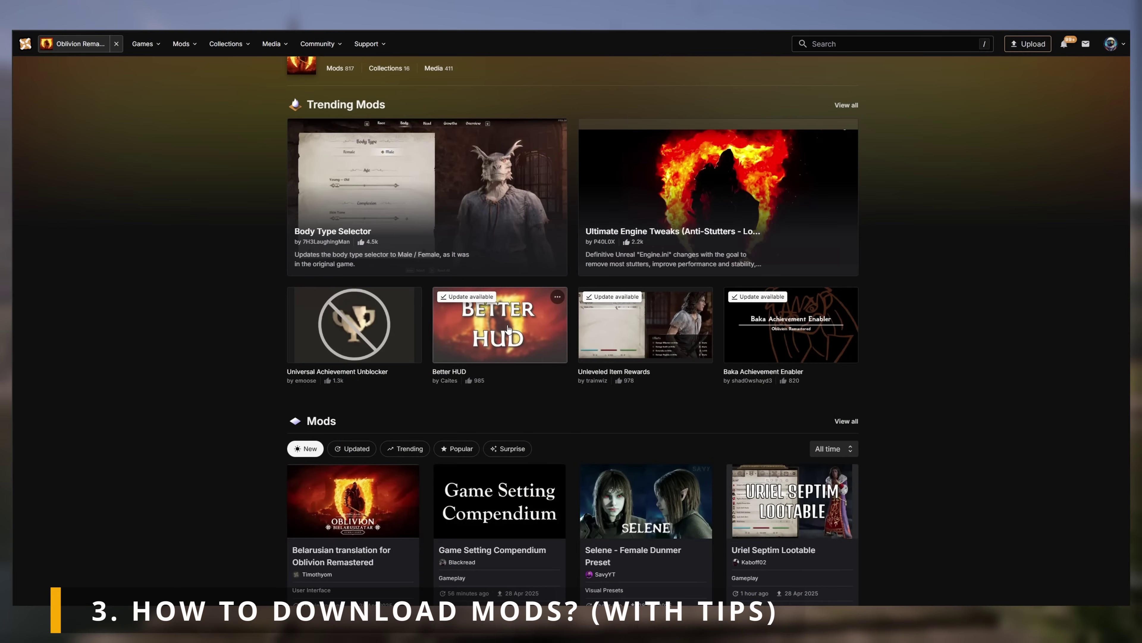
Step: Open the Better HUD mod page and read through its description
left_click(508, 329)
scroll(508, 339, "down", 5)
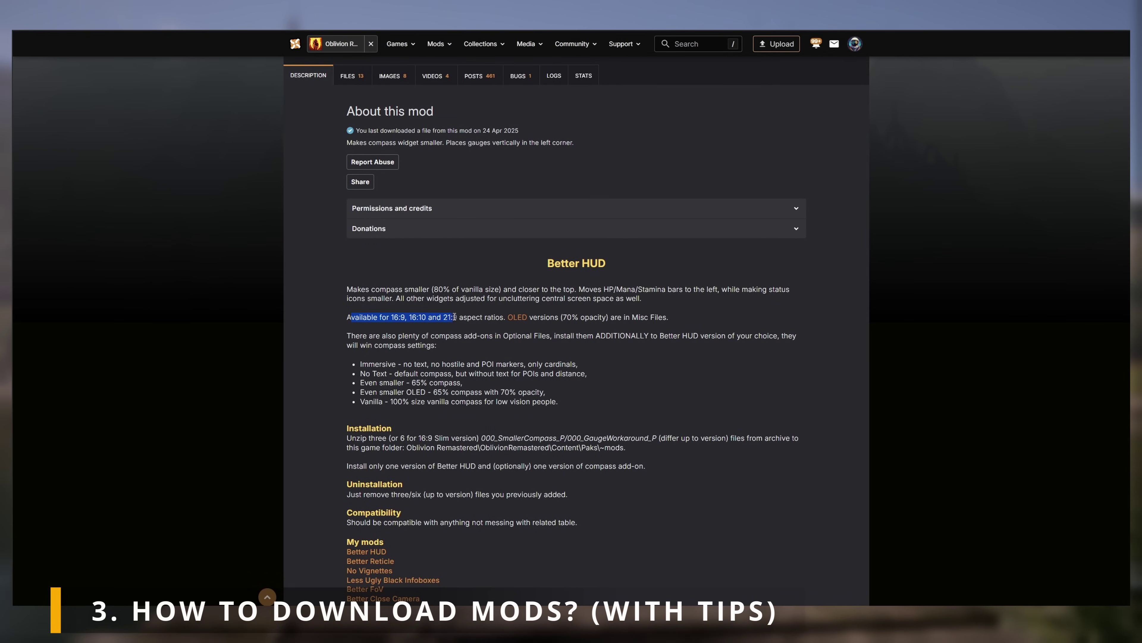
left_click(550, 331)
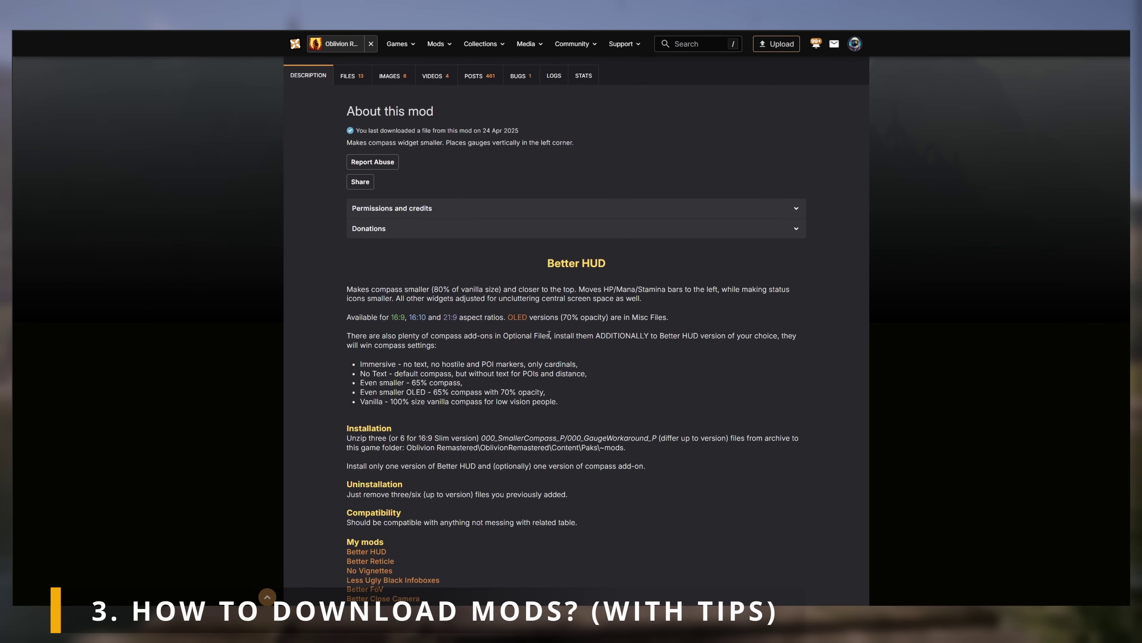
scroll(549, 333, "down", 2)
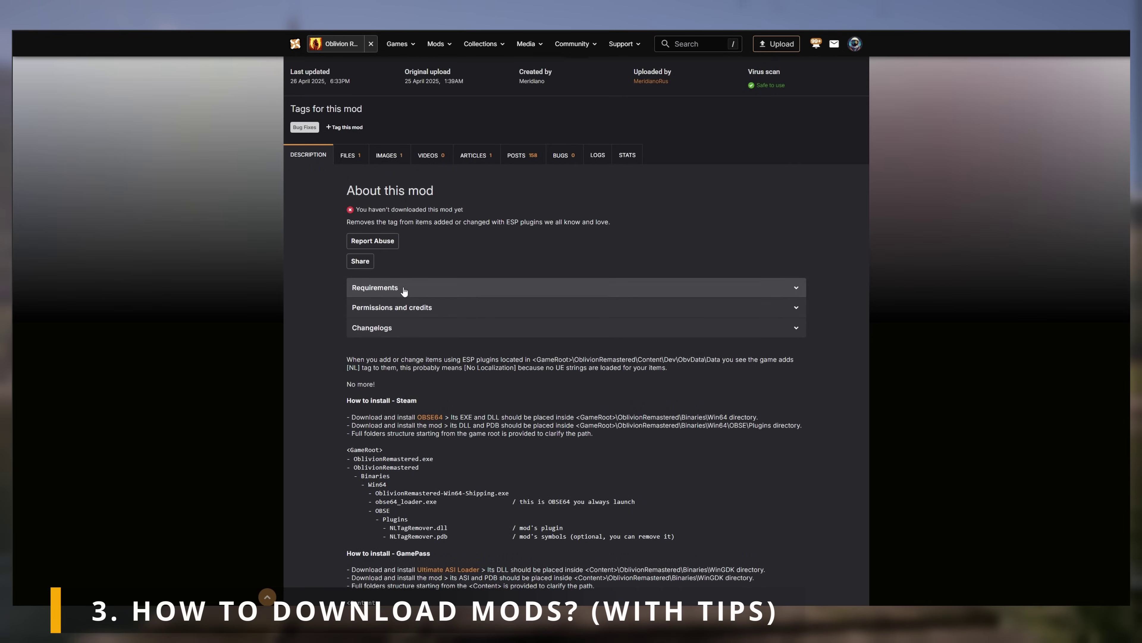
Step: Expand the NL tag remover's Requirements and start a manual download of OBSE64
left_click(779, 289)
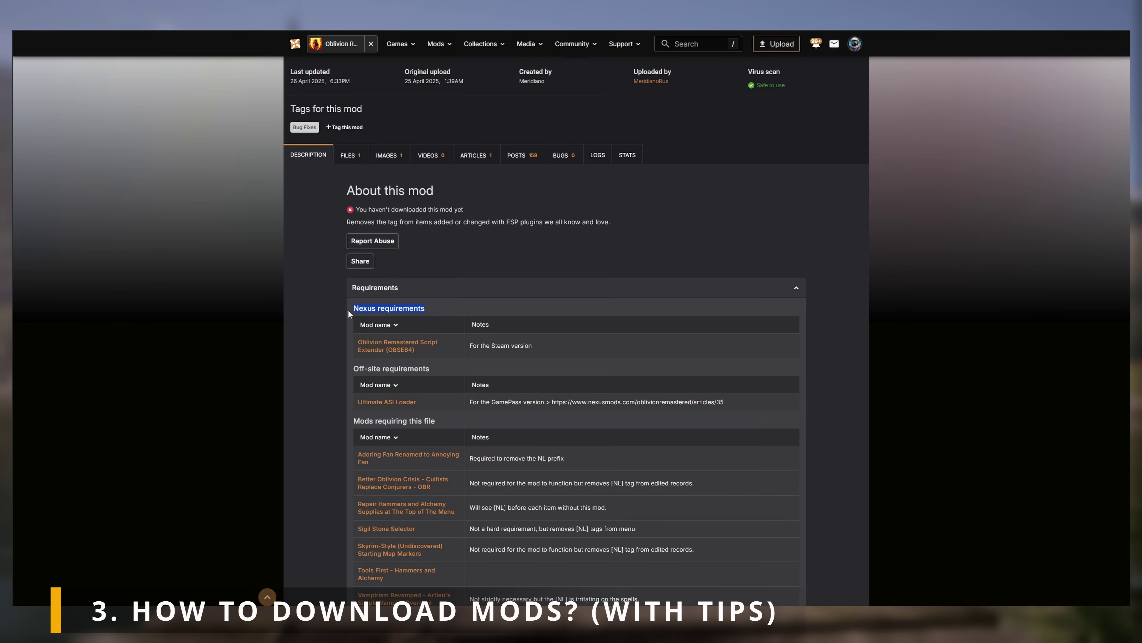
left_click_drag(431, 349, 358, 345)
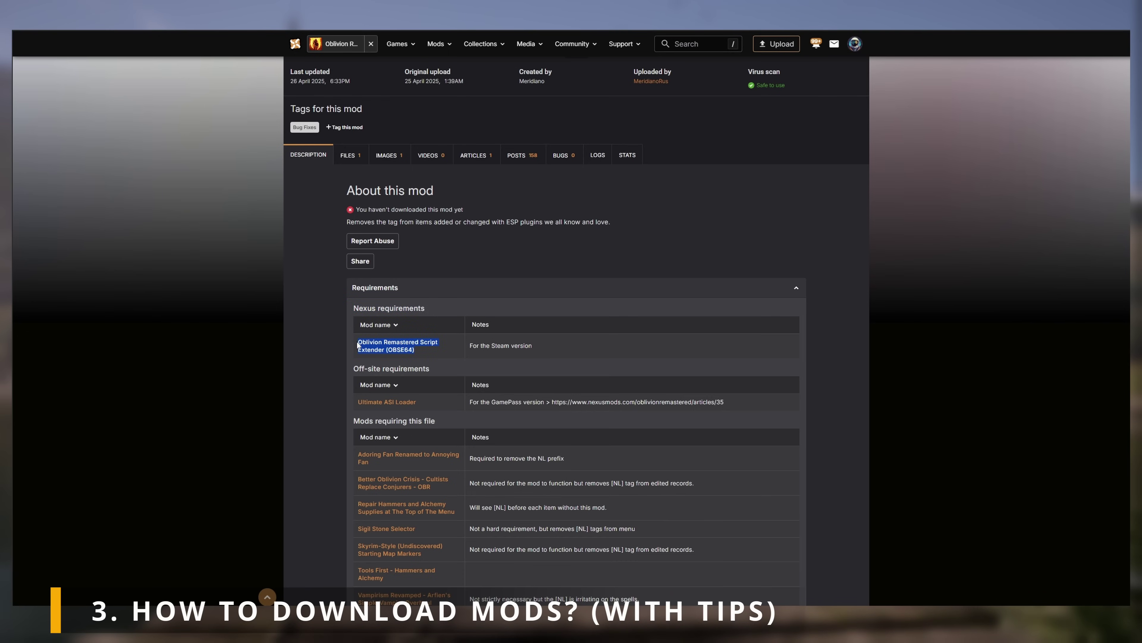
left_click_drag(533, 345, 527, 347)
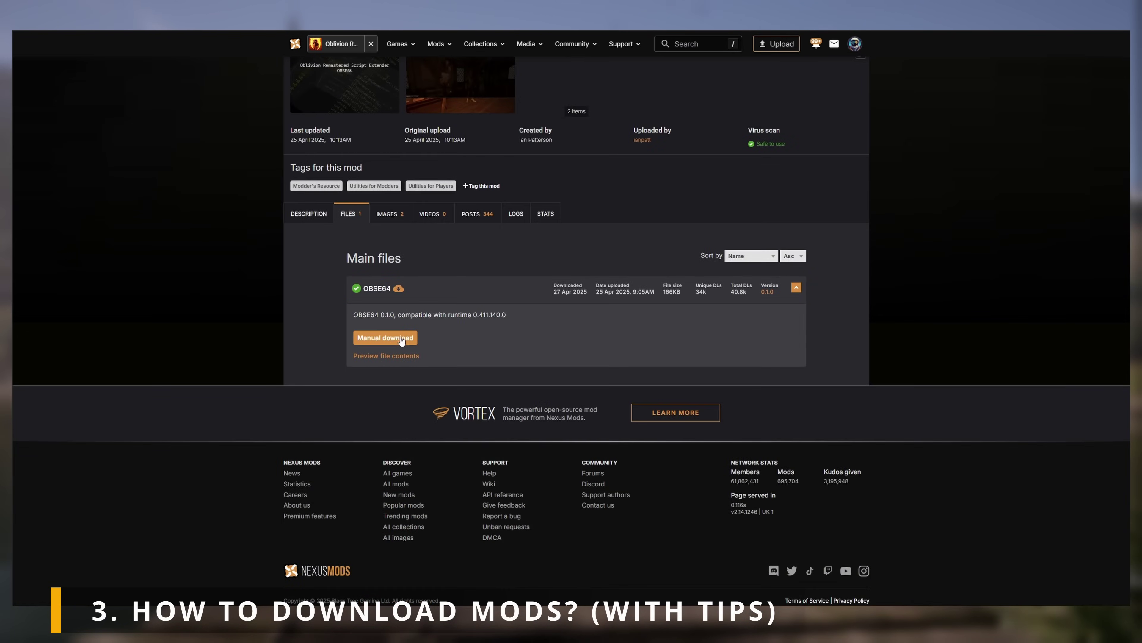
left_click(389, 338)
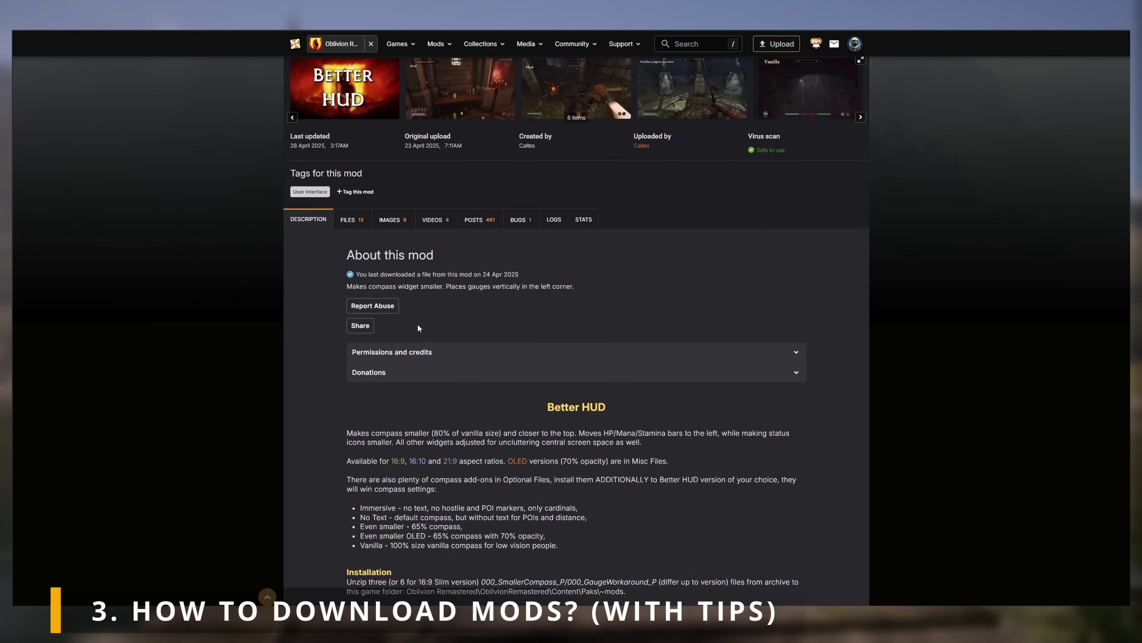
Step: Manually download Better HUD Slim (16x9) from the Better HUD FILES tab
scroll(404, 324, "up", 2)
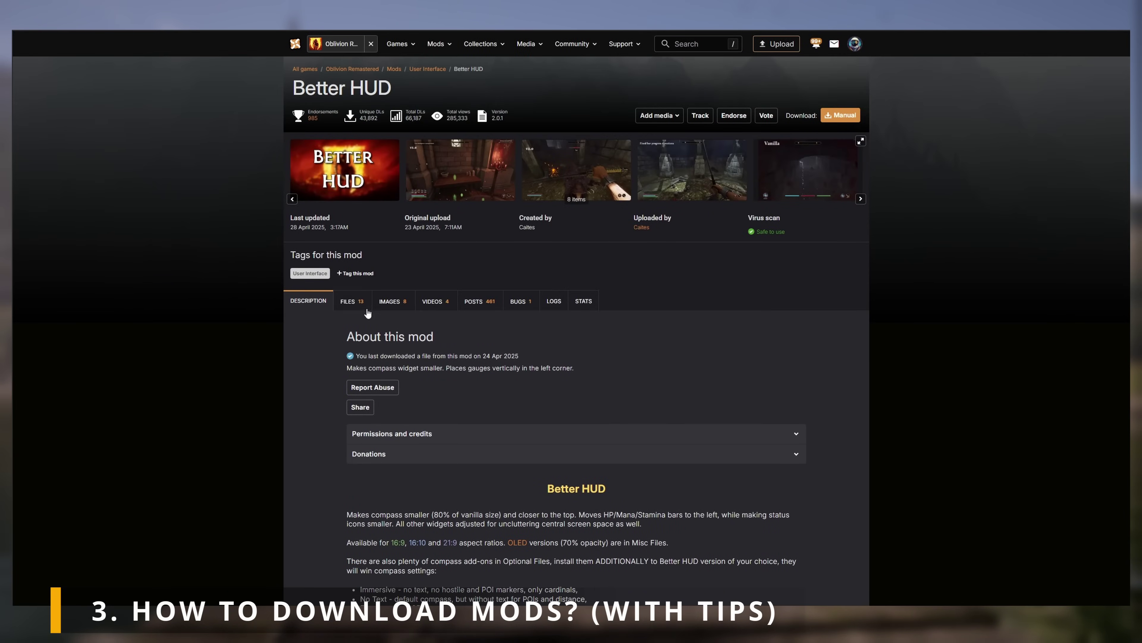
left_click(354, 305)
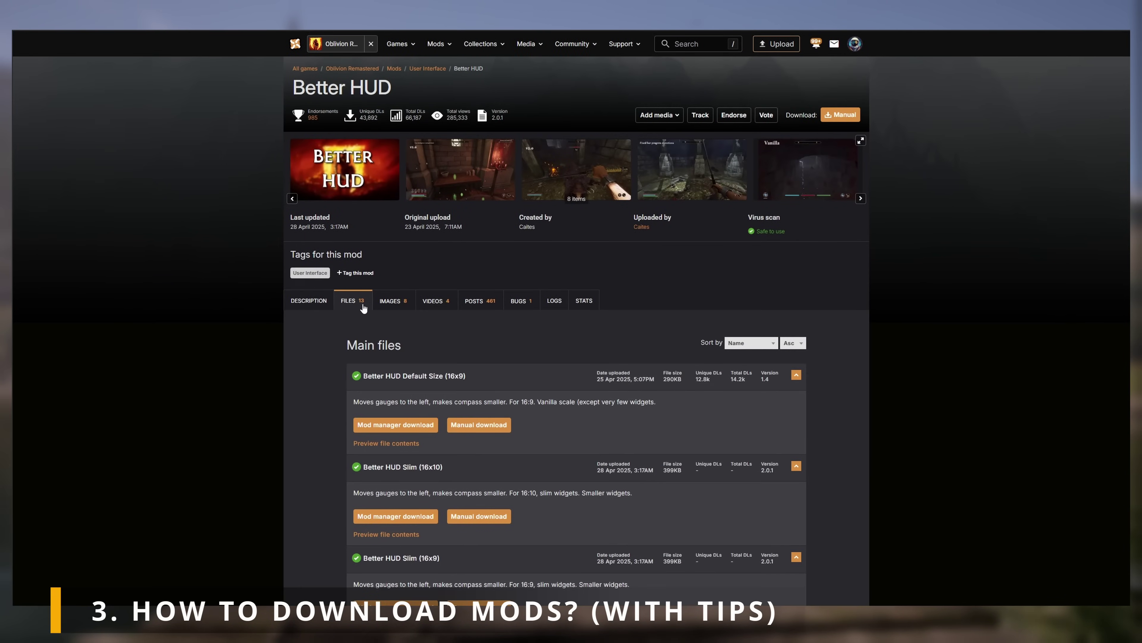
scroll(373, 308, "down", 3)
scroll(374, 308, "down", 1)
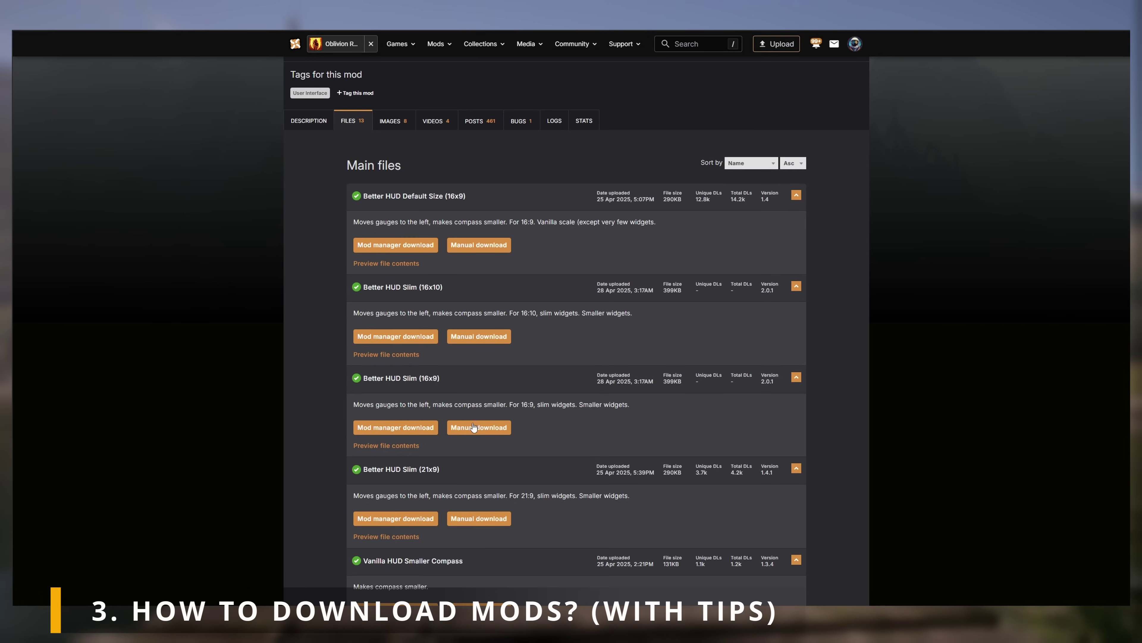
left_click(486, 432)
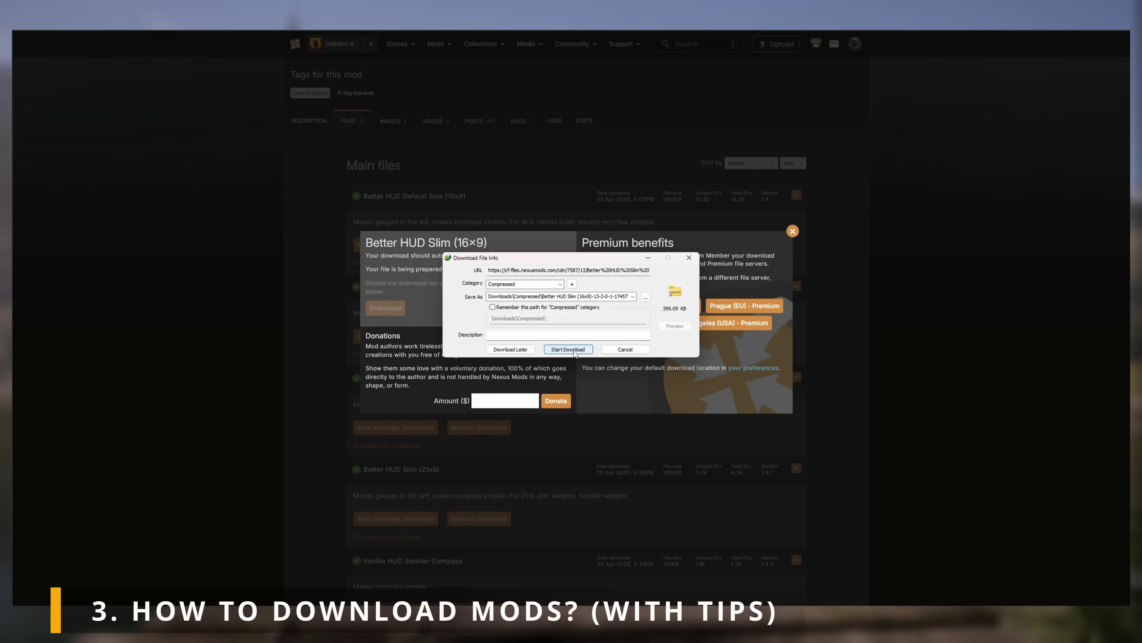
left_click(574, 351)
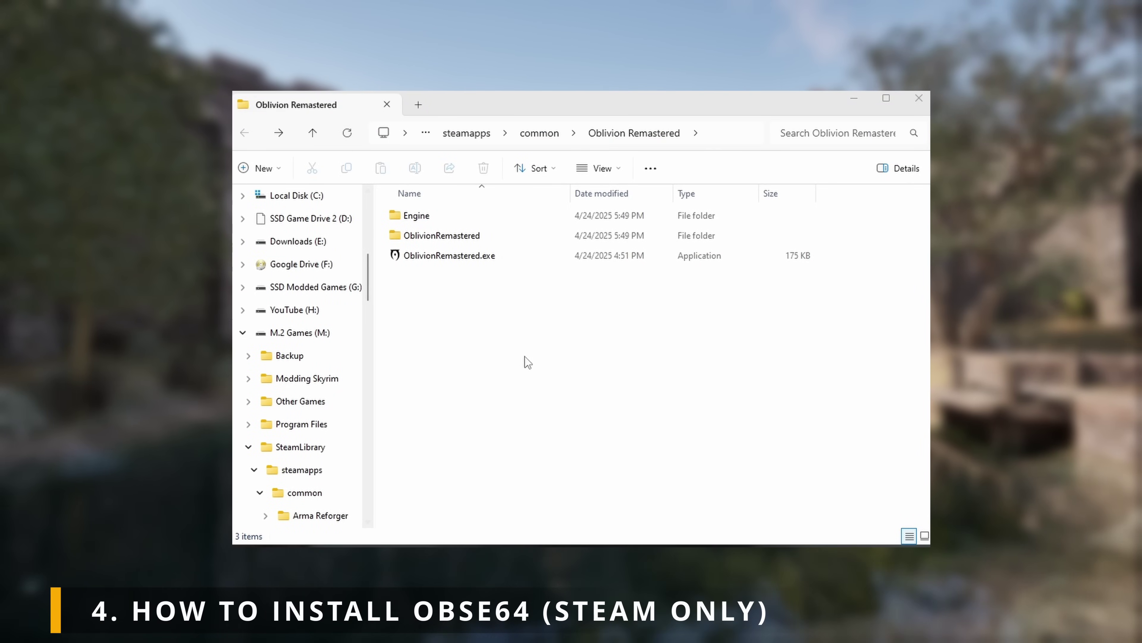
Step: Navigate into OblivionRemastered\Binaries\Win64 in the game's install folder
left_click(484, 237)
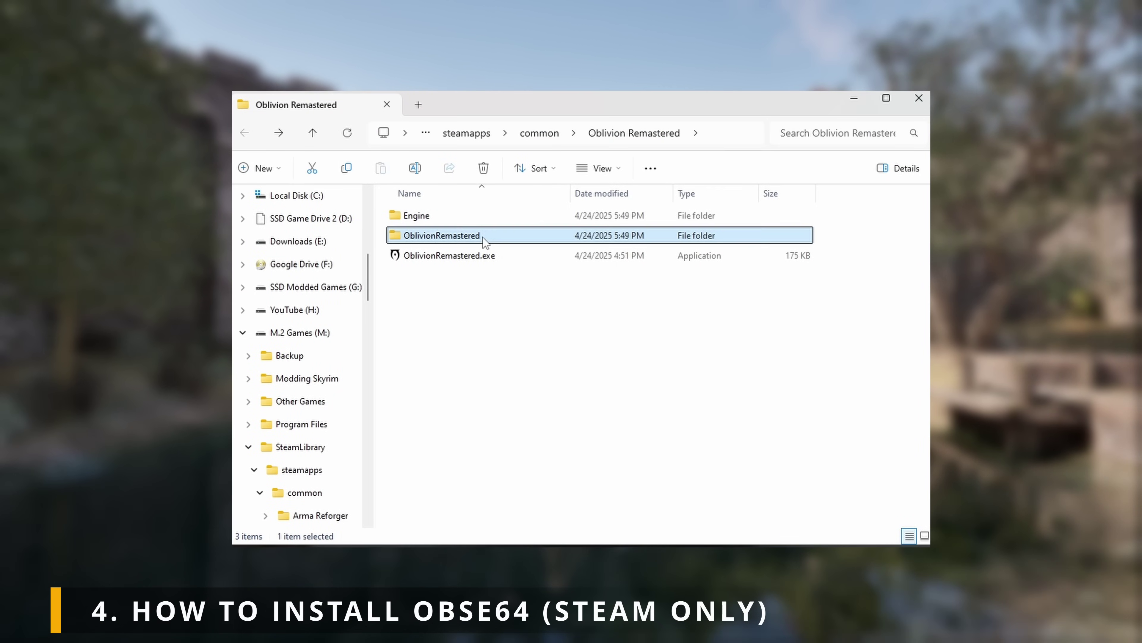
double_click(503, 233)
double_click(461, 217)
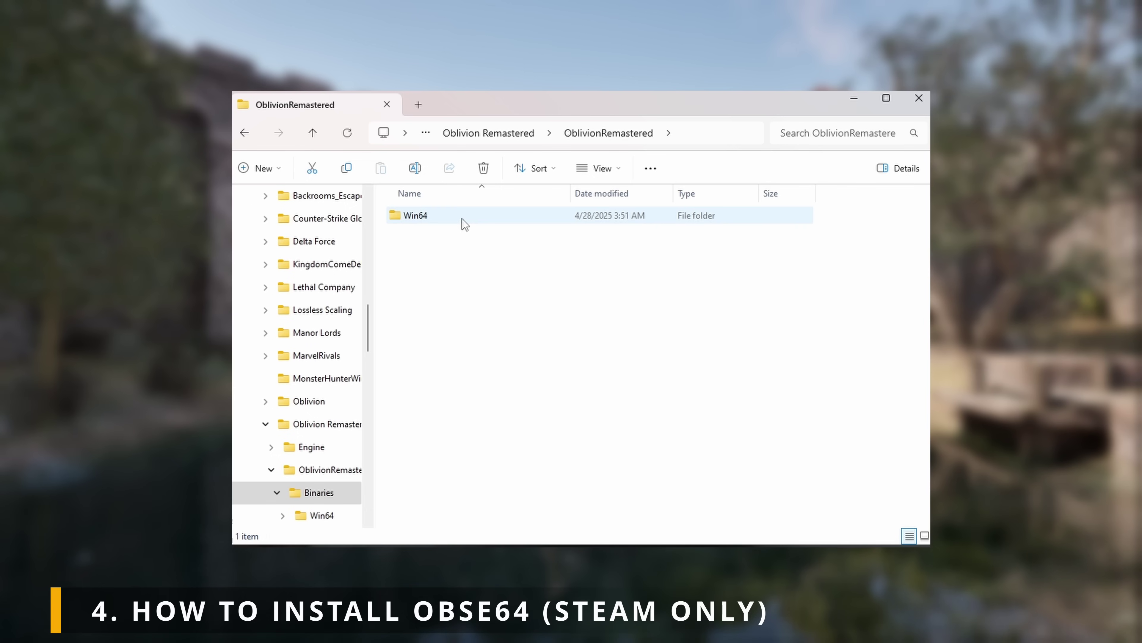
left_click(419, 220)
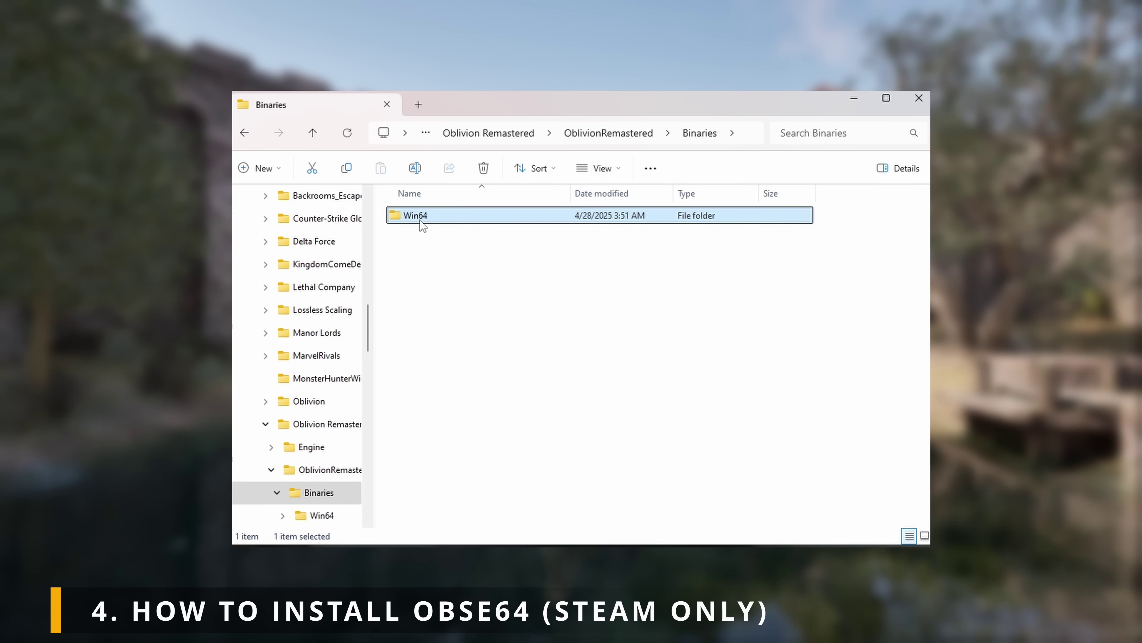
double_click(475, 220)
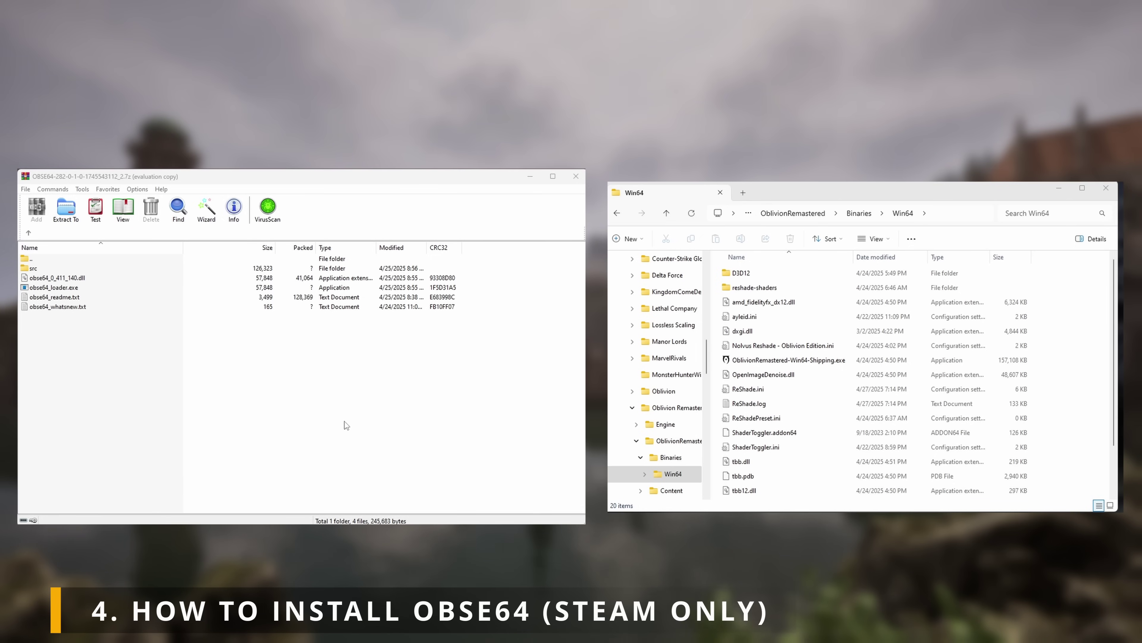
Step: Drag the four obse64 files from the WinRAR archive into the Win64 folder
left_click_drag(321, 401, 1056, 365)
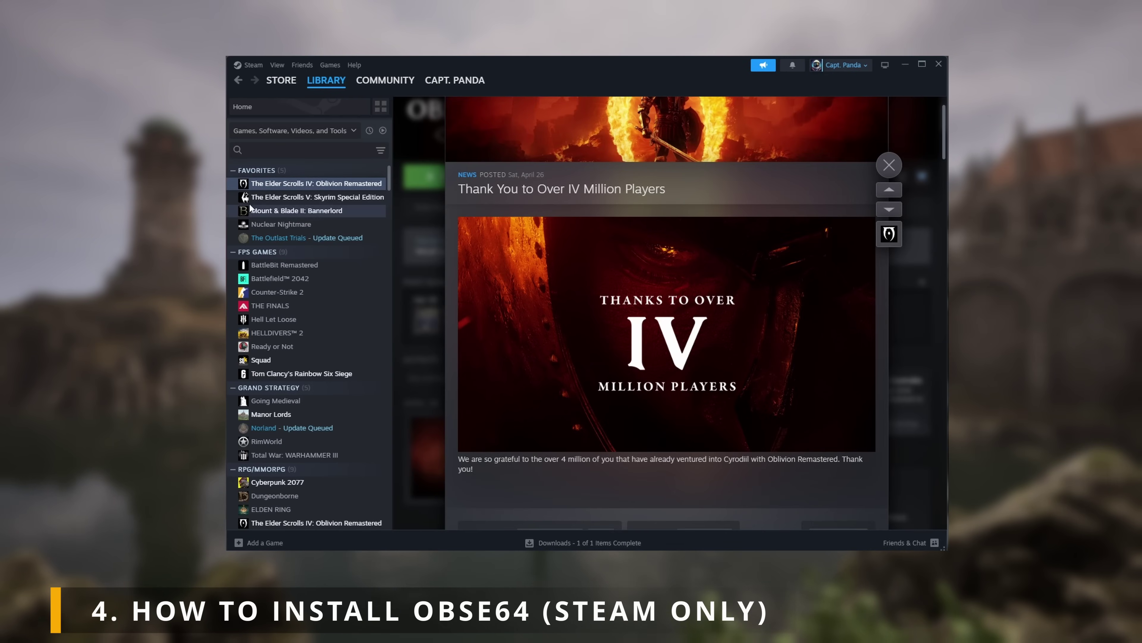
Step: Open Oblivion Remastered's Steam properties and delete the existing launch options text
right_click(288, 184)
left_click(314, 282)
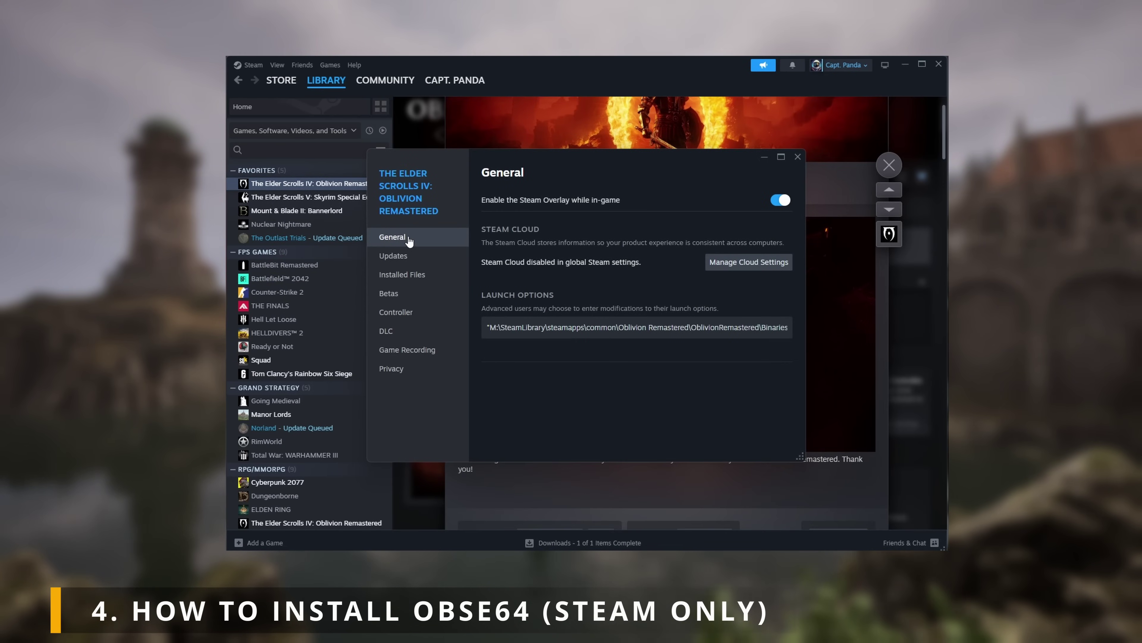
left_click_drag(487, 329, 817, 341)
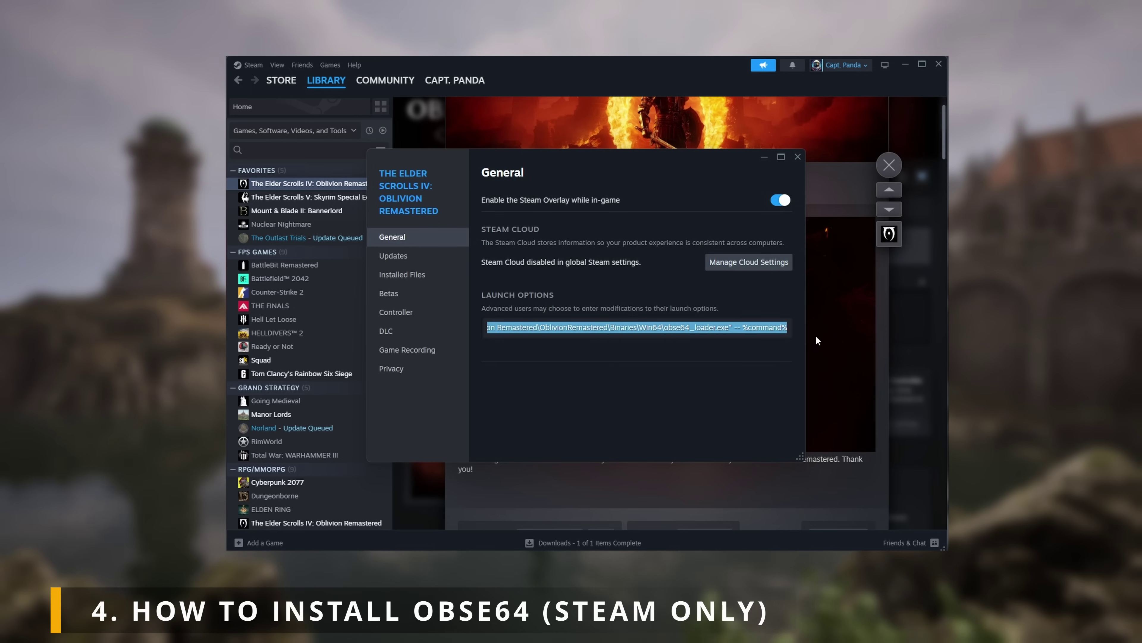
left_click(663, 327)
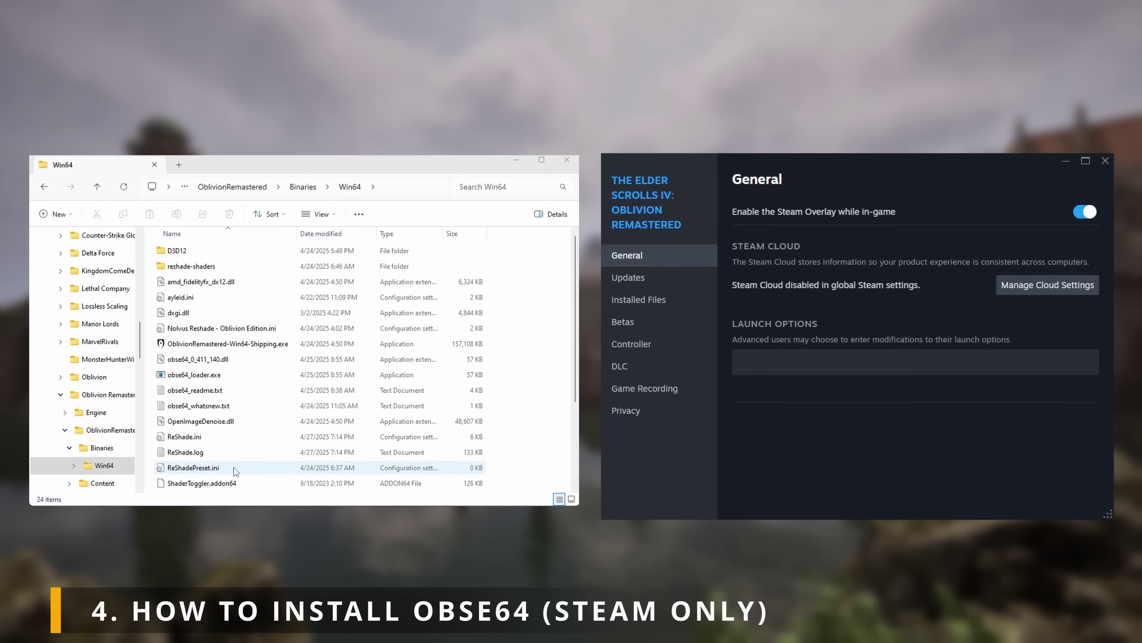
left_click(393, 187)
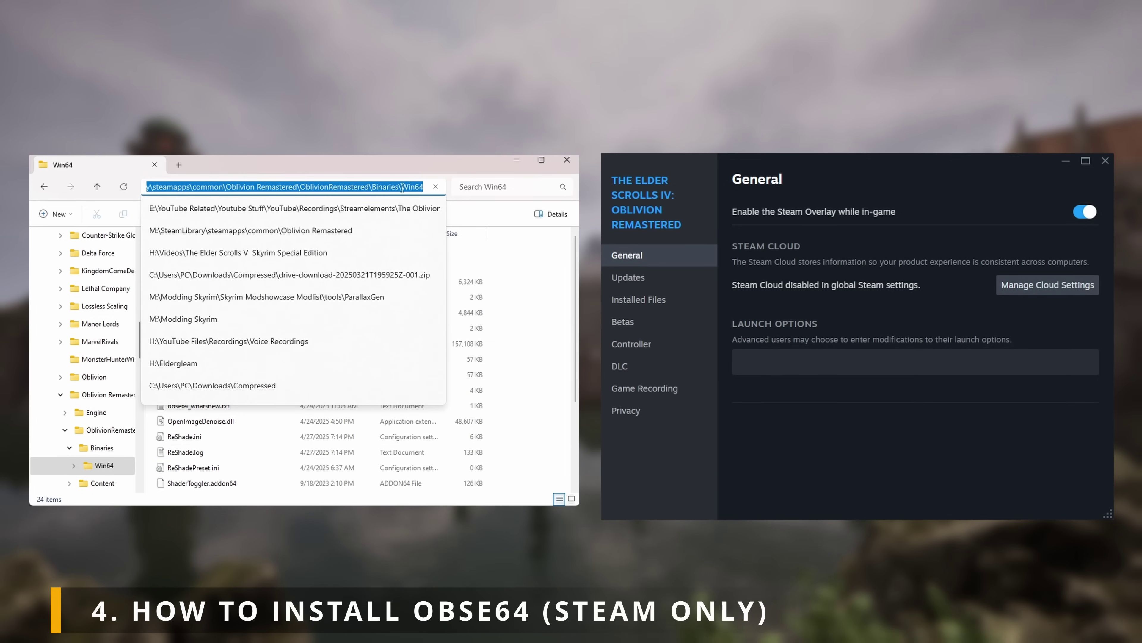
Step: Set launch options to the quoted Win64 path with \obse64_loader.exe" -- %command%
right_click(403, 189)
left_click(425, 217)
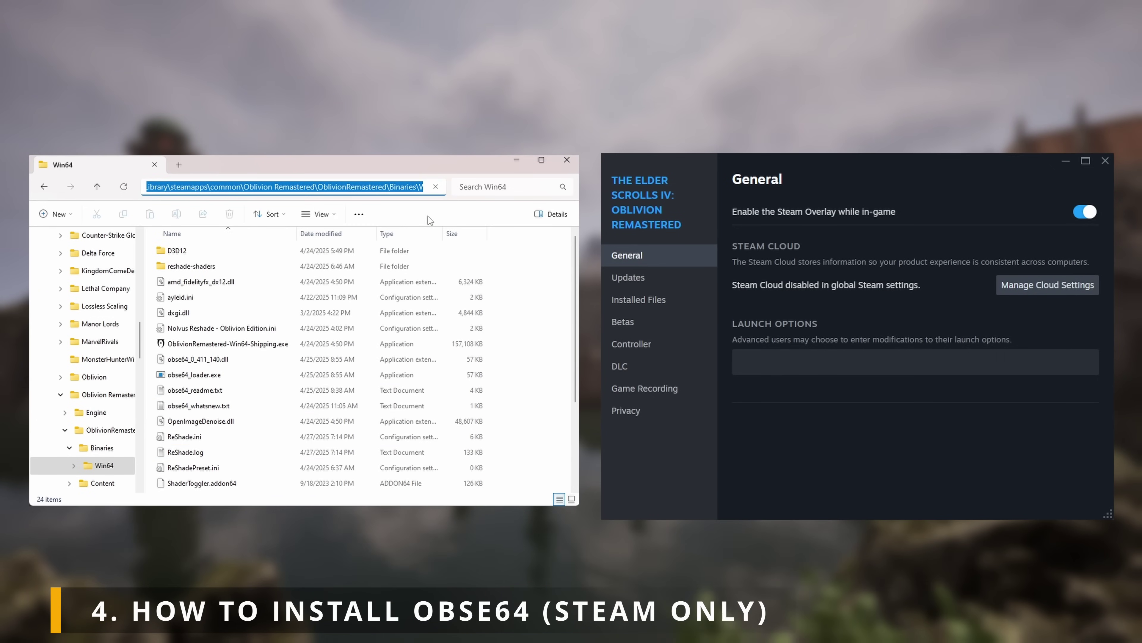
left_click(767, 363)
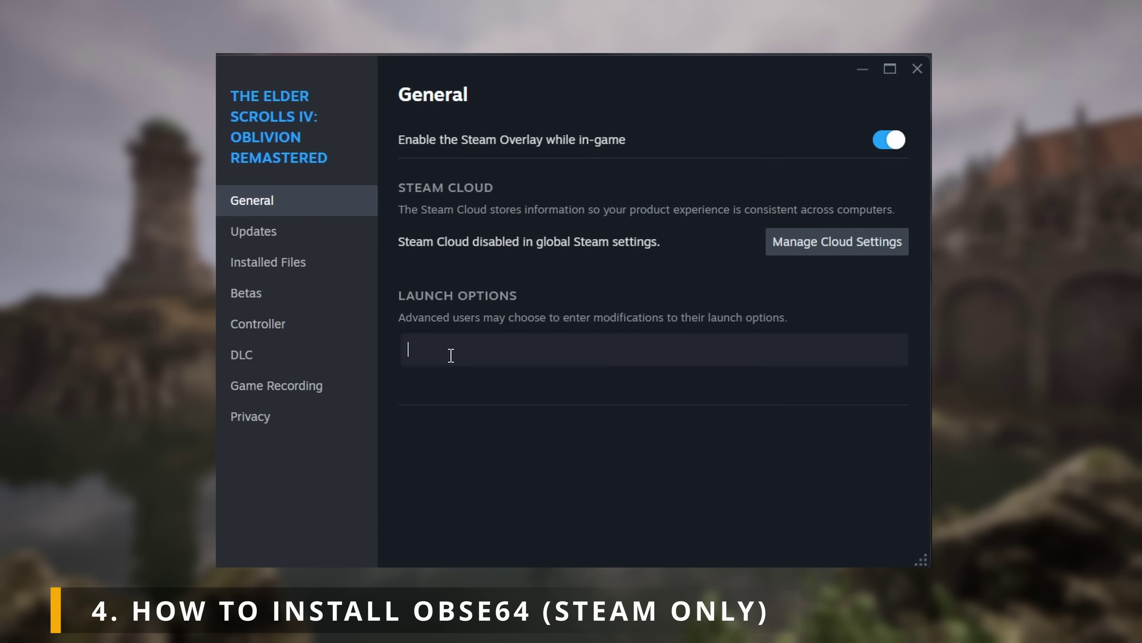
key("ctrl+v")
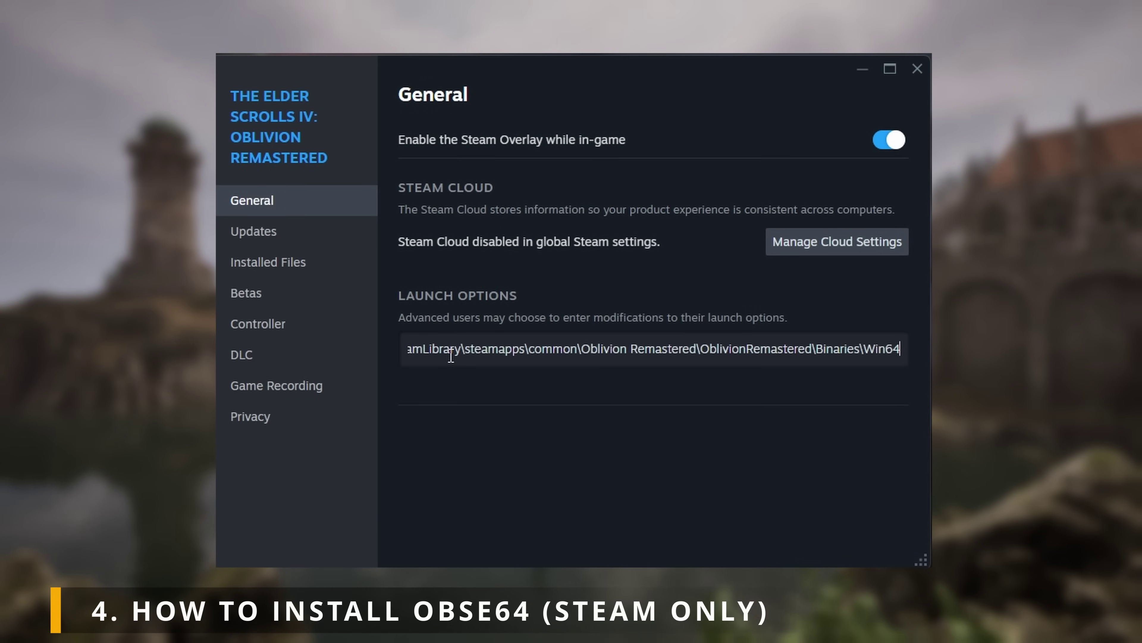
type("\\")
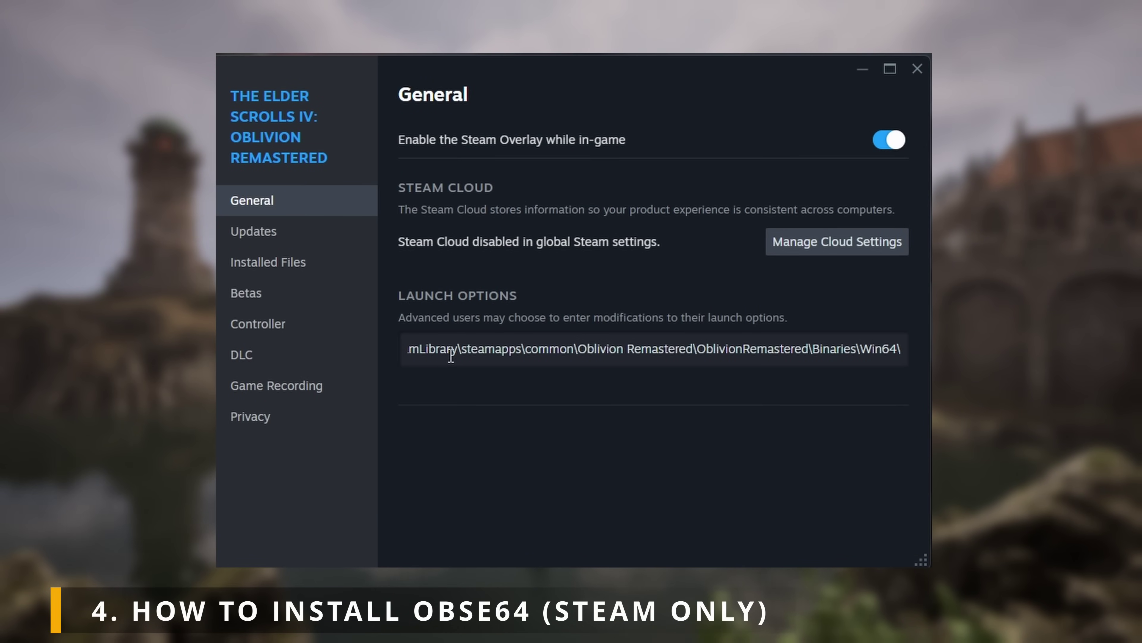
type("obse")
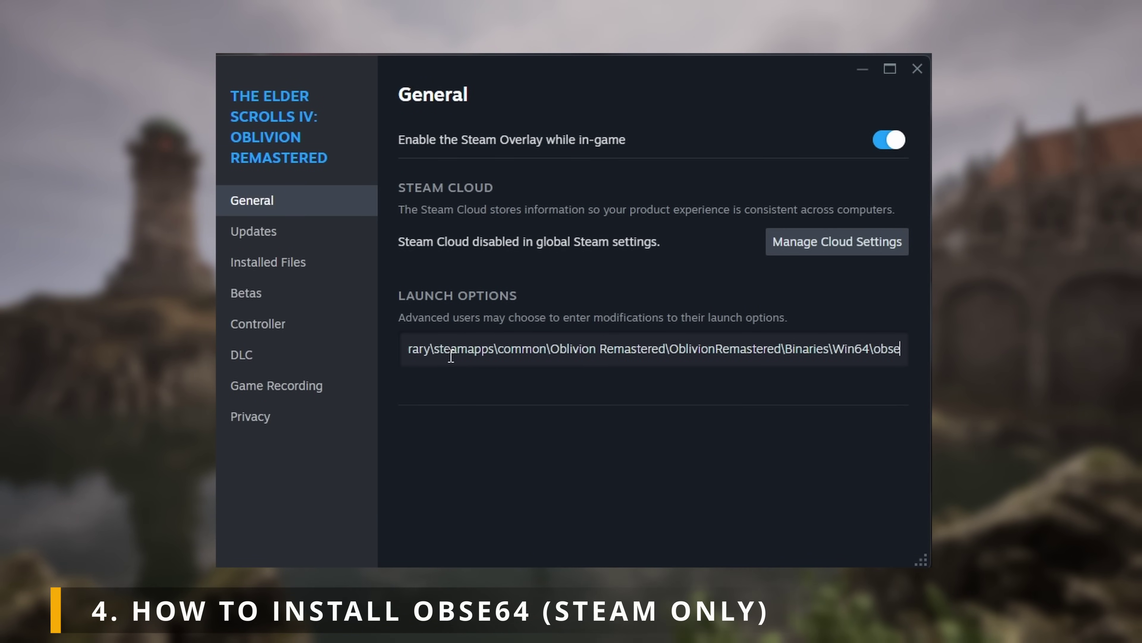
type("64")
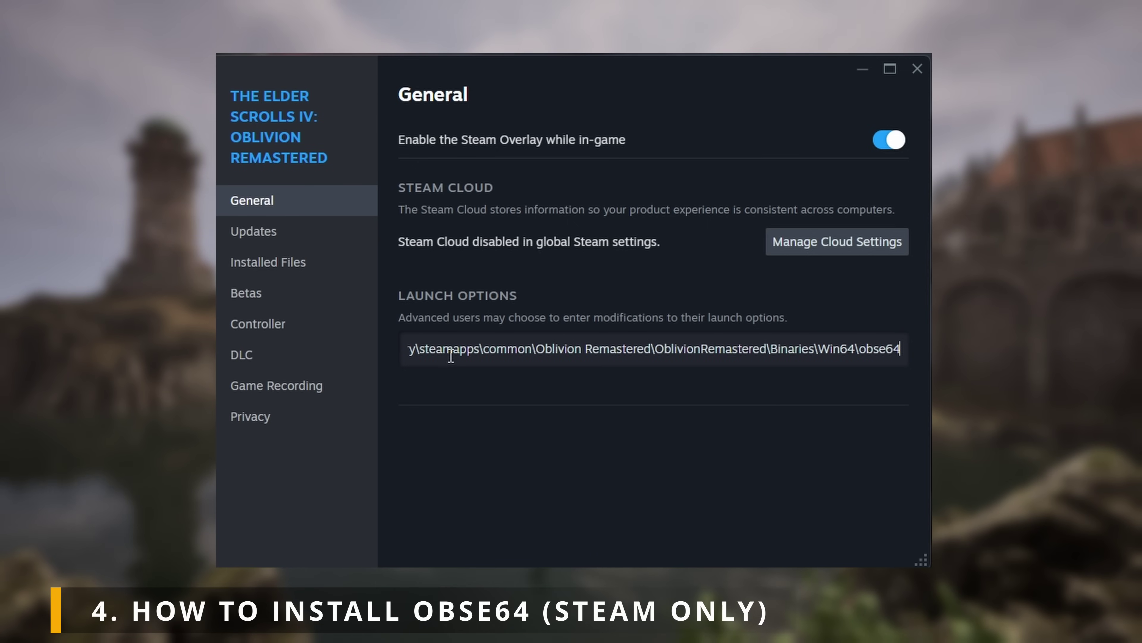
type("_loader.")
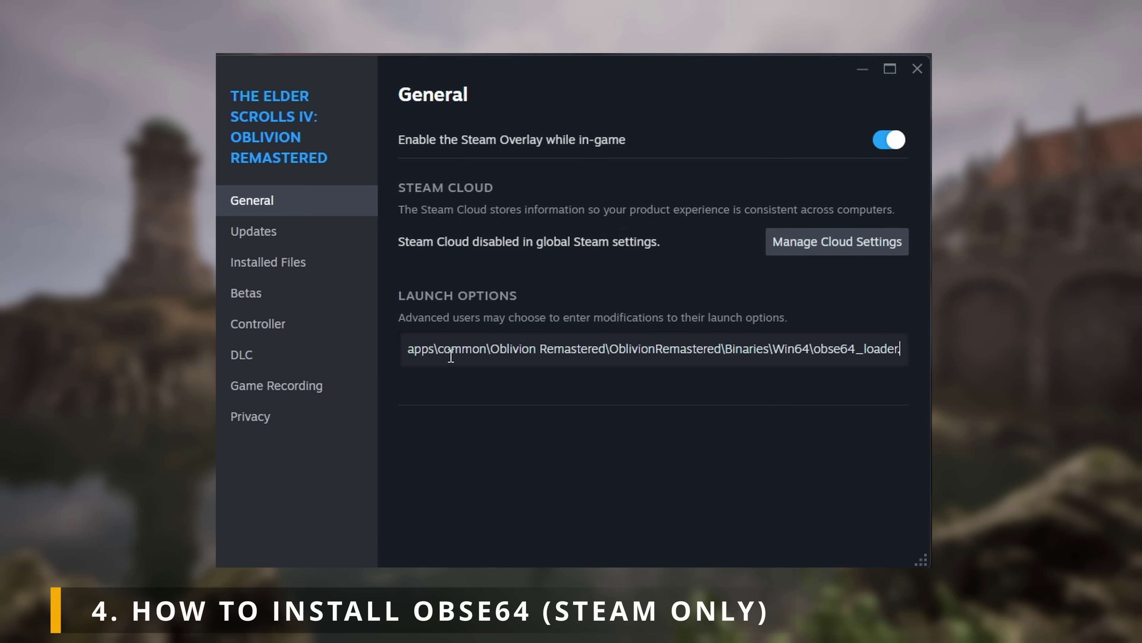
type("exe\"")
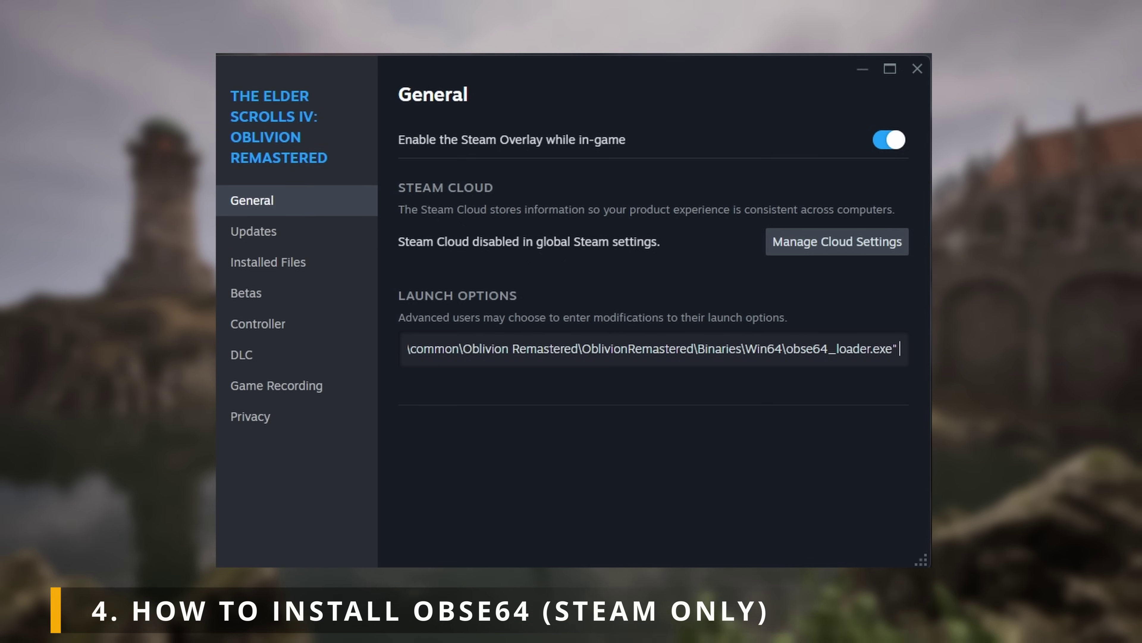
key("ctrl+v")
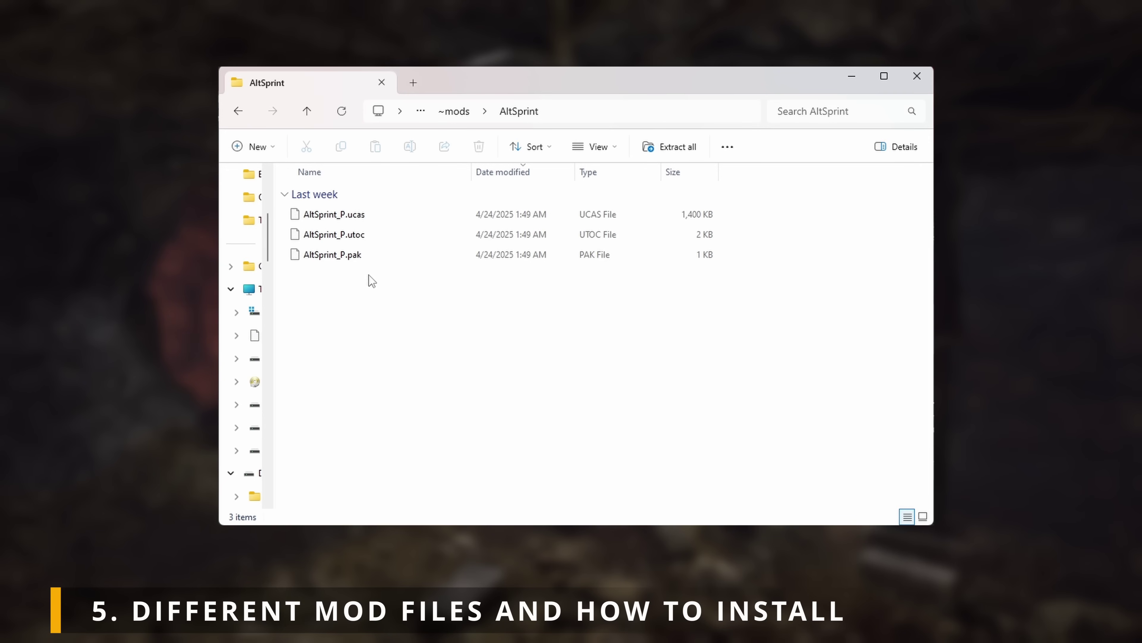
Step: Select the three AltSprint_P files (.pak, .utoc, .ucas)
left_click(360, 256)
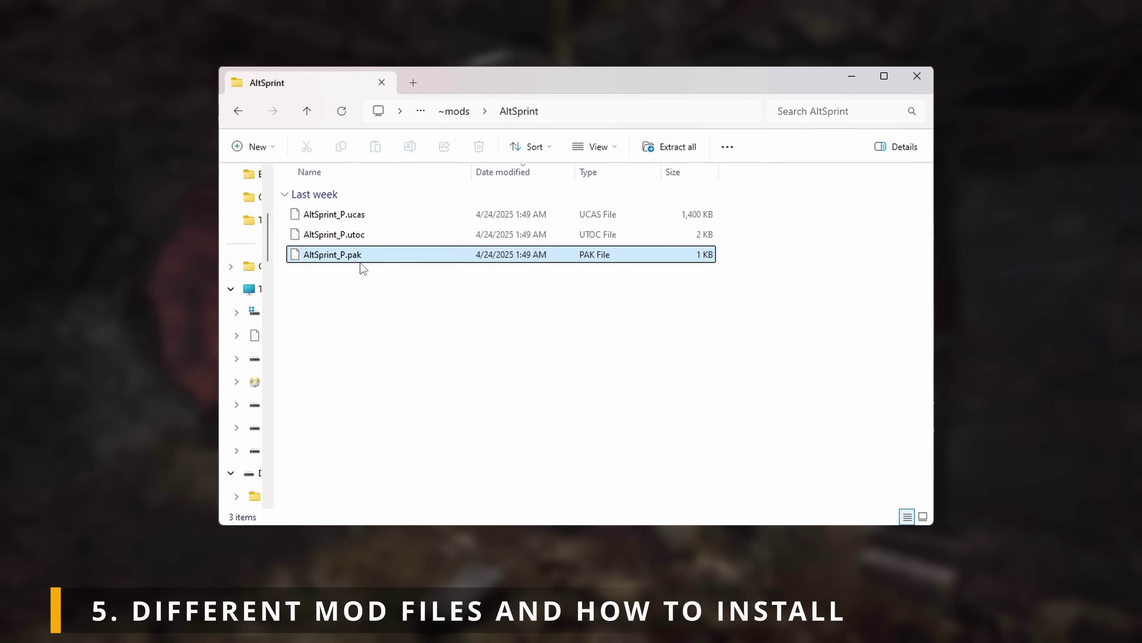
left_click(362, 233)
left_click(378, 215)
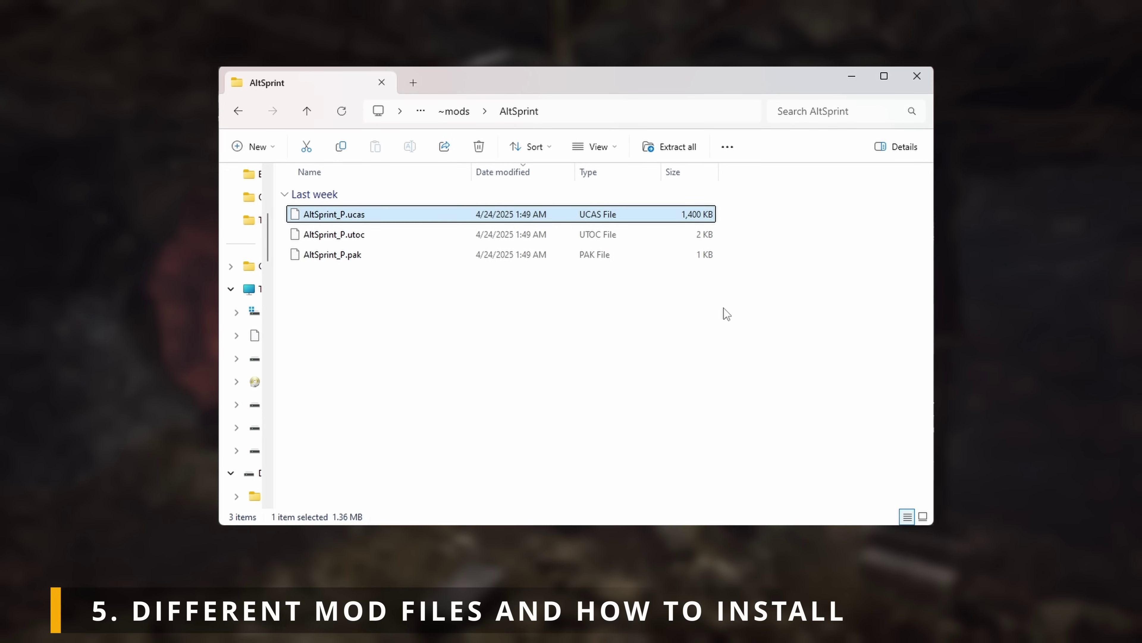
left_click_drag(725, 311, 520, 215)
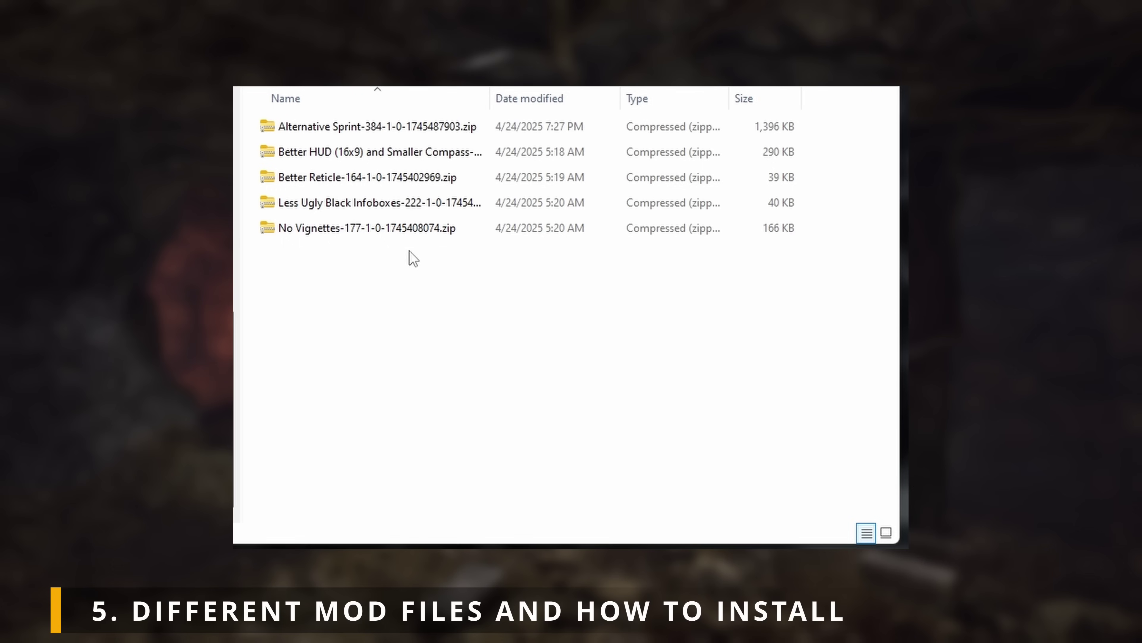
Step: Open the Better Reticle zip's folder and select its three 000_BetterReticle_P files
left_click(396, 229)
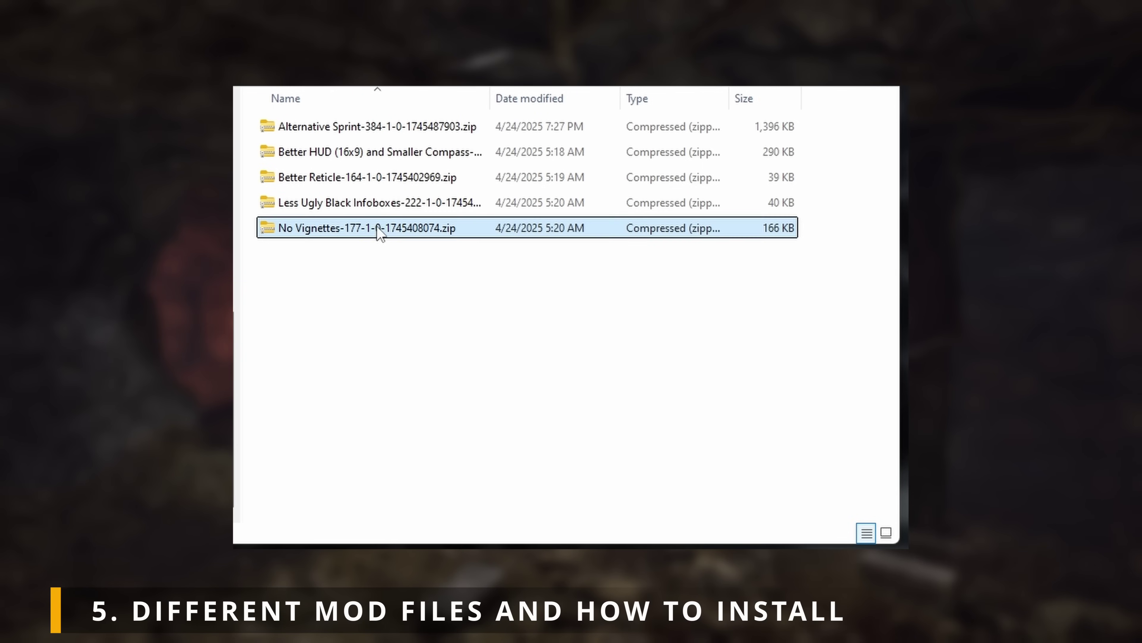
left_click(370, 203)
double_click(377, 182)
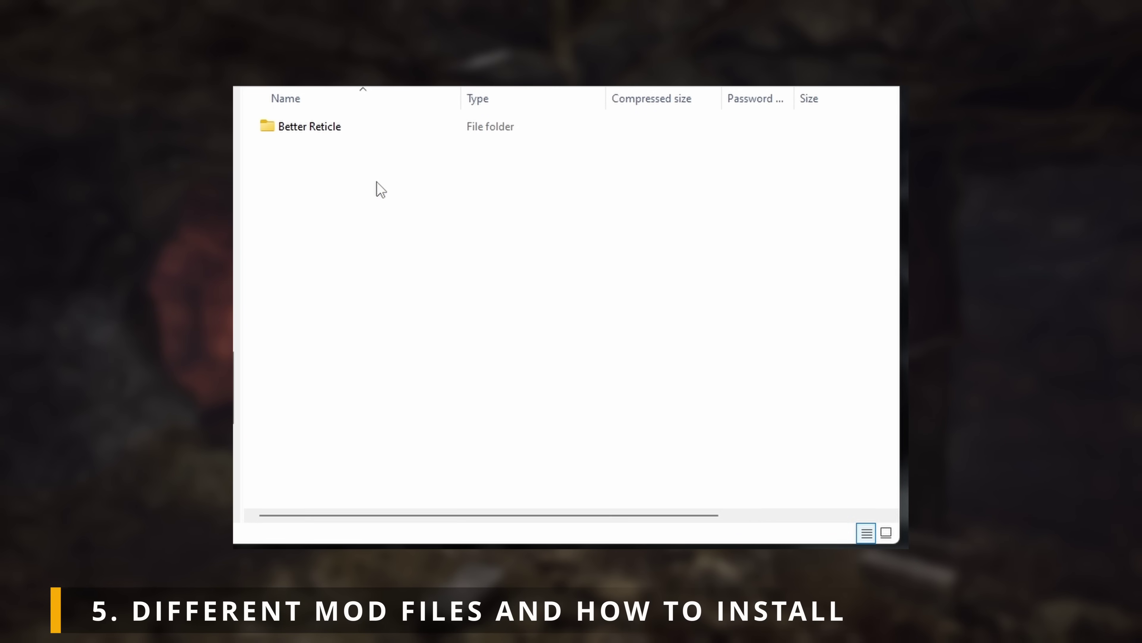
double_click(327, 134)
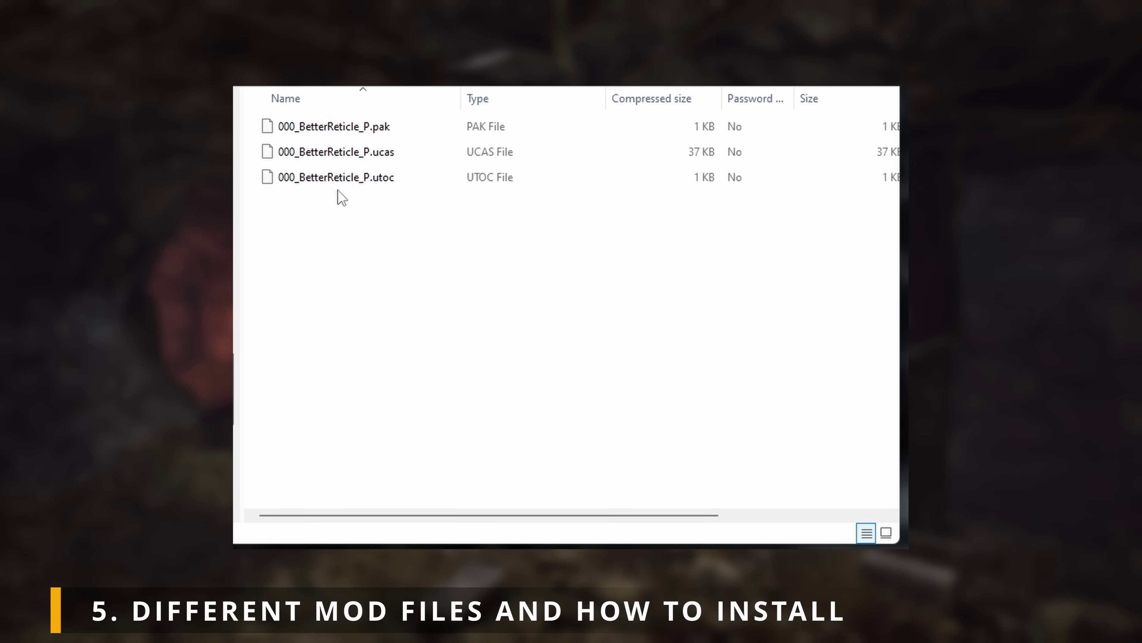
left_click_drag(339, 197, 358, 127)
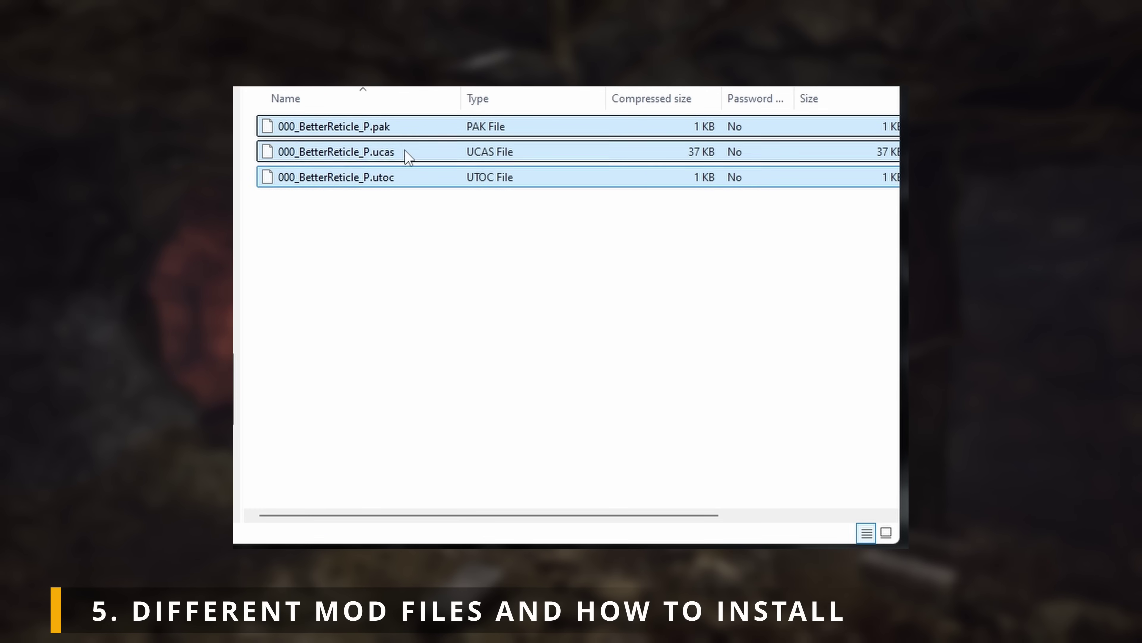
Step: Browse the game directory through OblivionRemastered and Content to the Paks folder
left_click(483, 254)
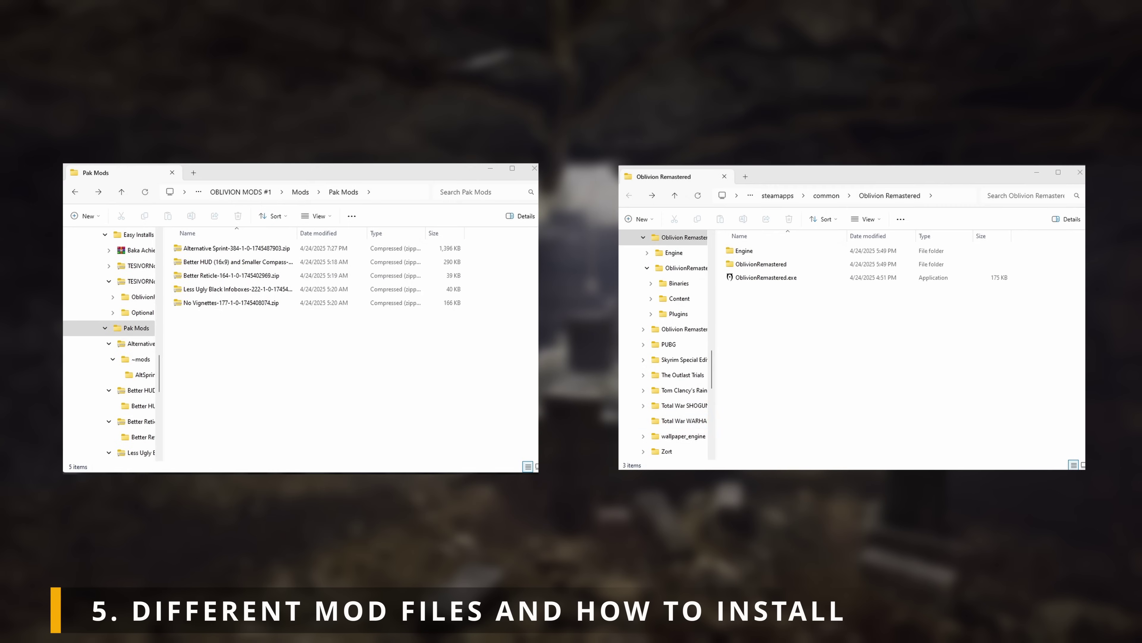
double_click(764, 265)
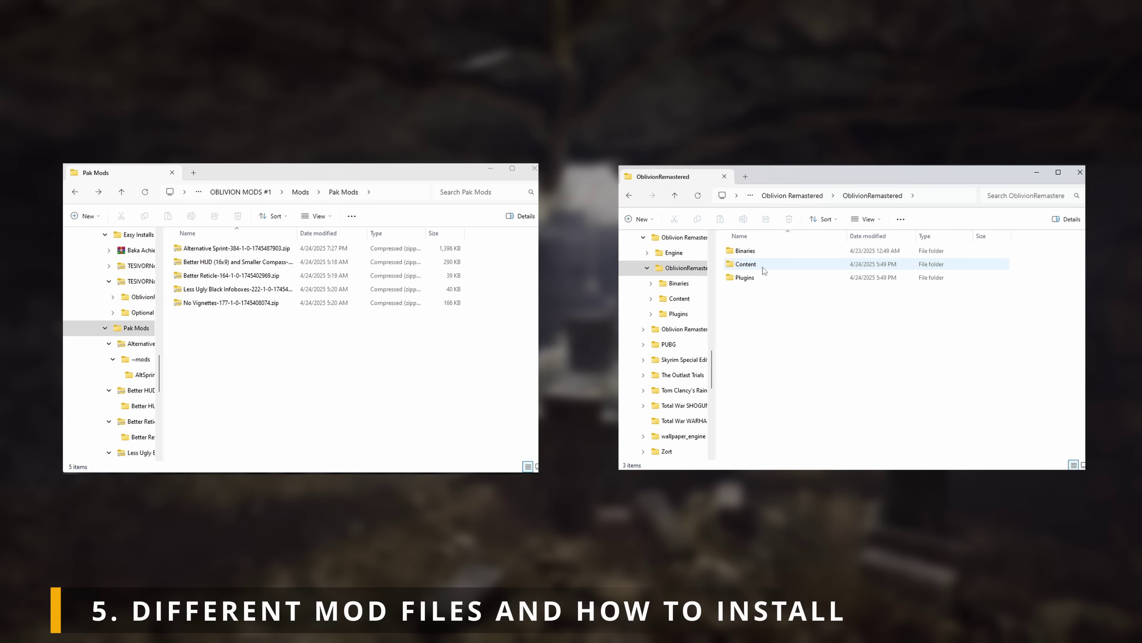
double_click(763, 266)
left_click(750, 291)
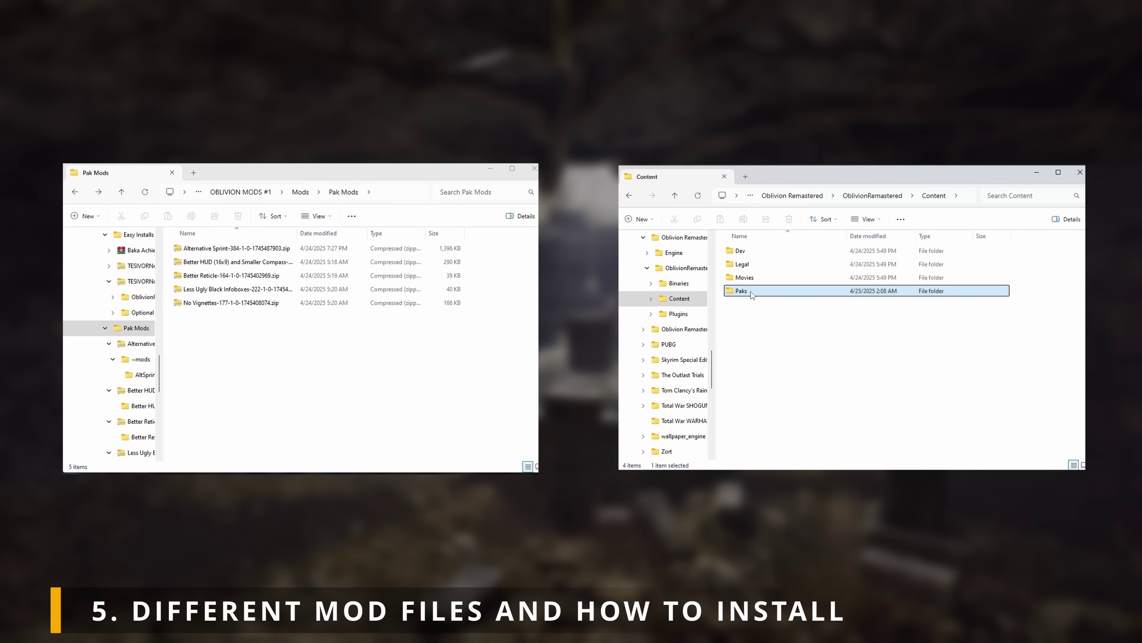
double_click(750, 291)
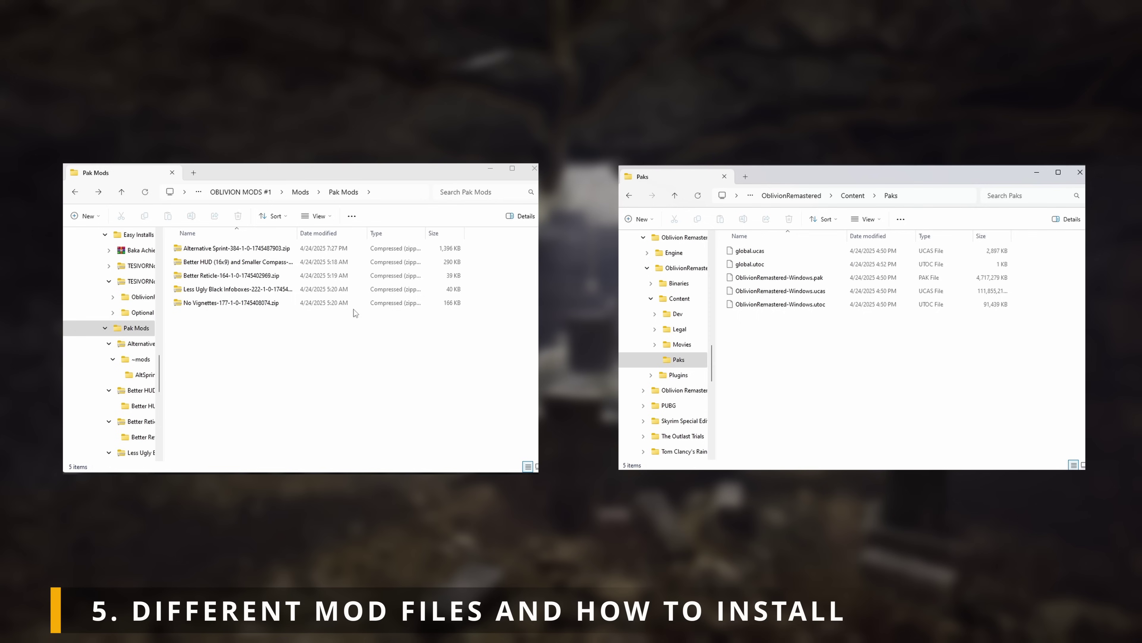
Step: Copy the three 000_BetterHUD_P files from the Better HUD (16x9) zip into Paks
double_click(217, 262)
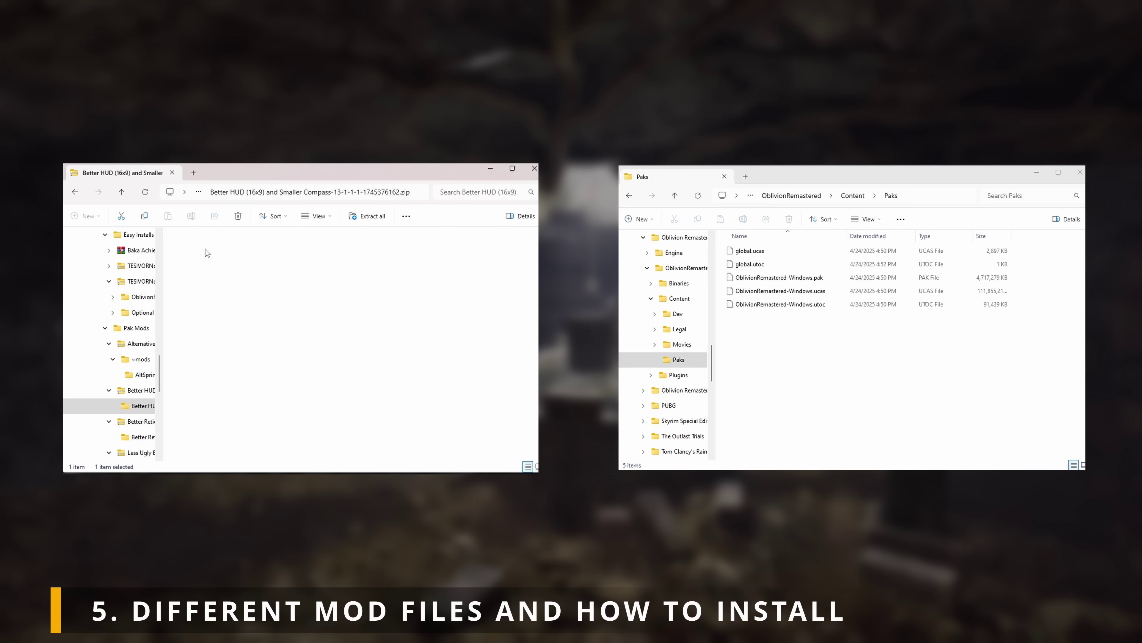
double_click(206, 250)
left_click_drag(219, 296, 230, 252)
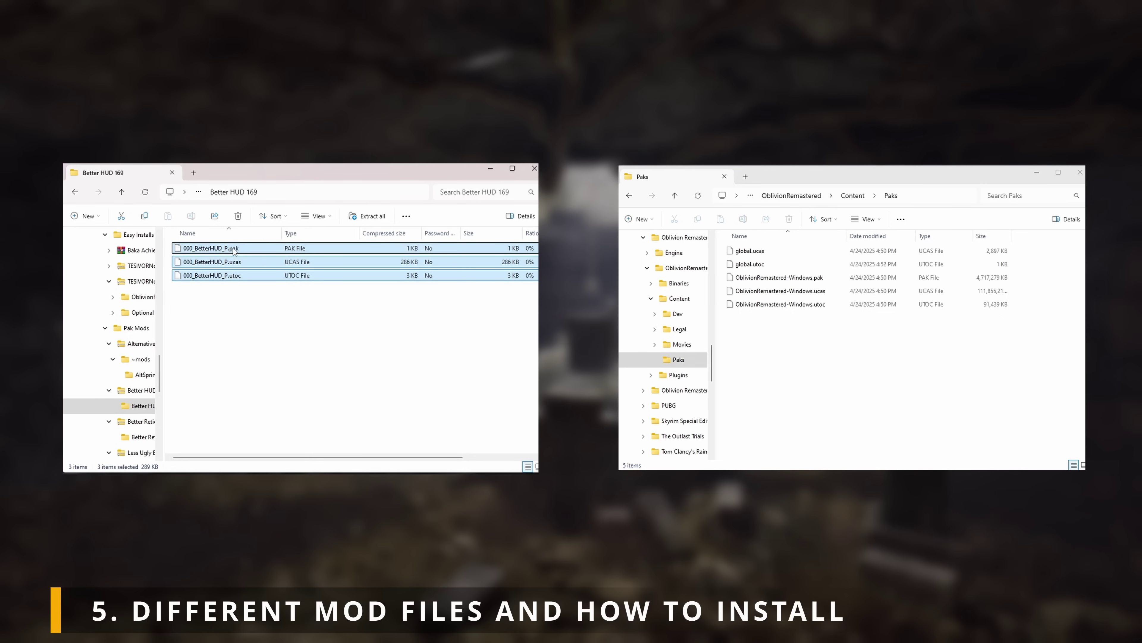
left_click(802, 339)
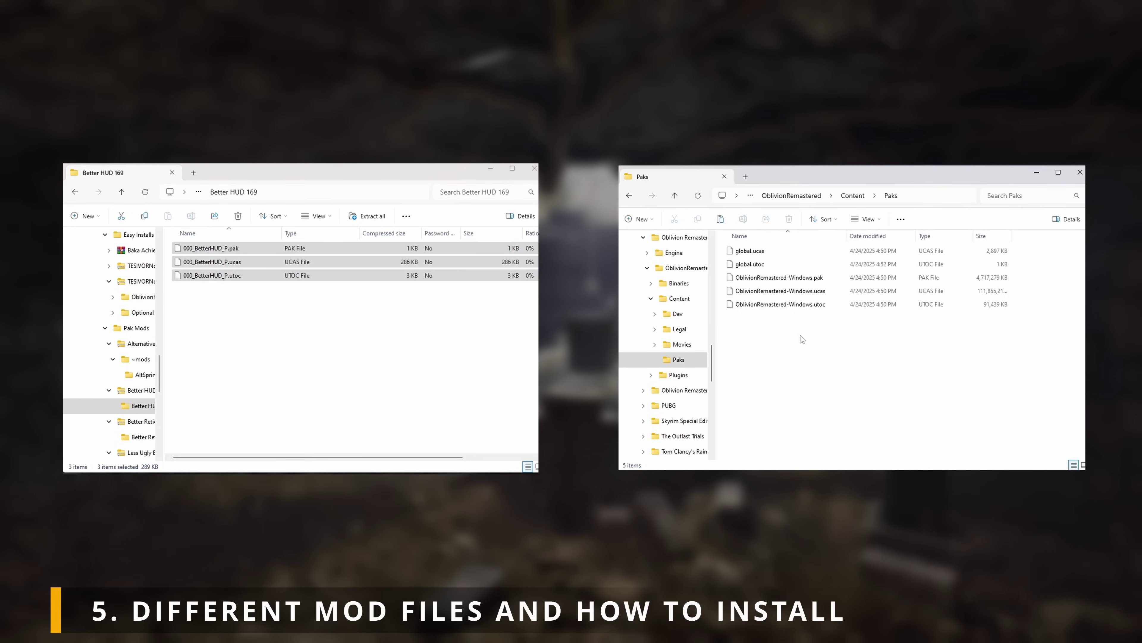
key("ctrl+v")
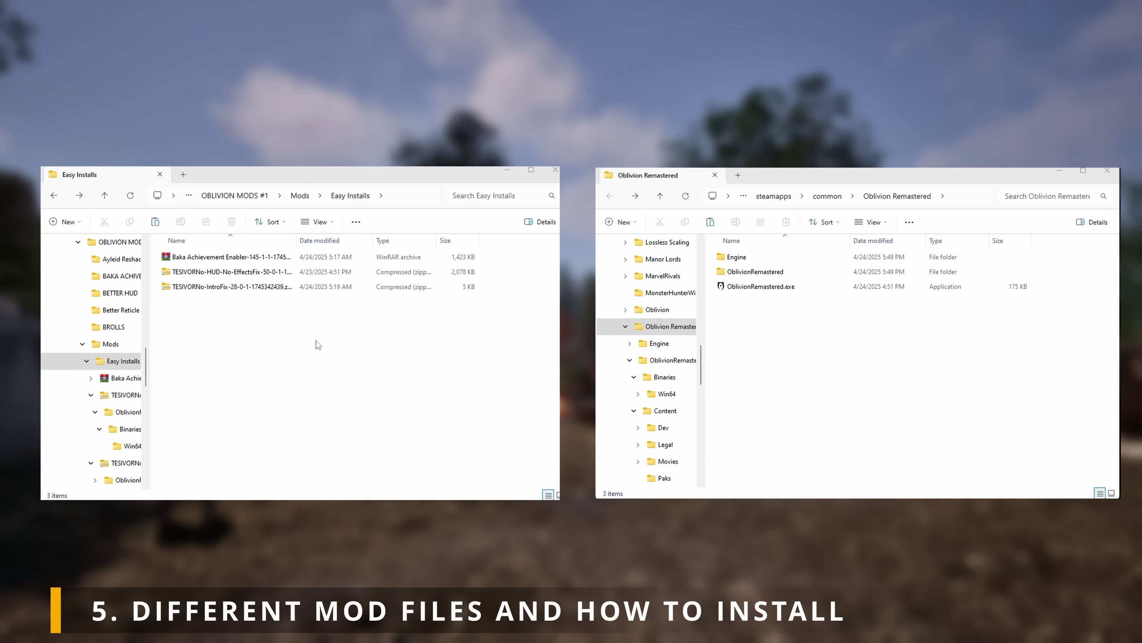
Step: Drag the OblivionRemastered folder from the TESIVORNo-HUD-No-EffectsFix zip into the Oblivion Remastered game folder
left_click(233, 275)
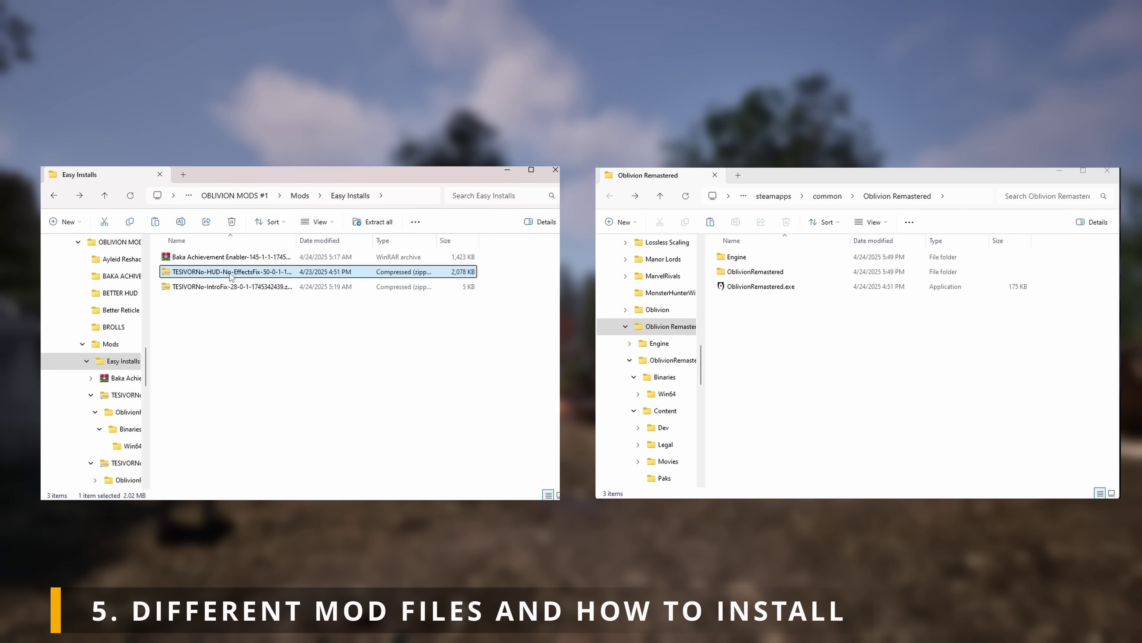
double_click(230, 275)
left_click(192, 260)
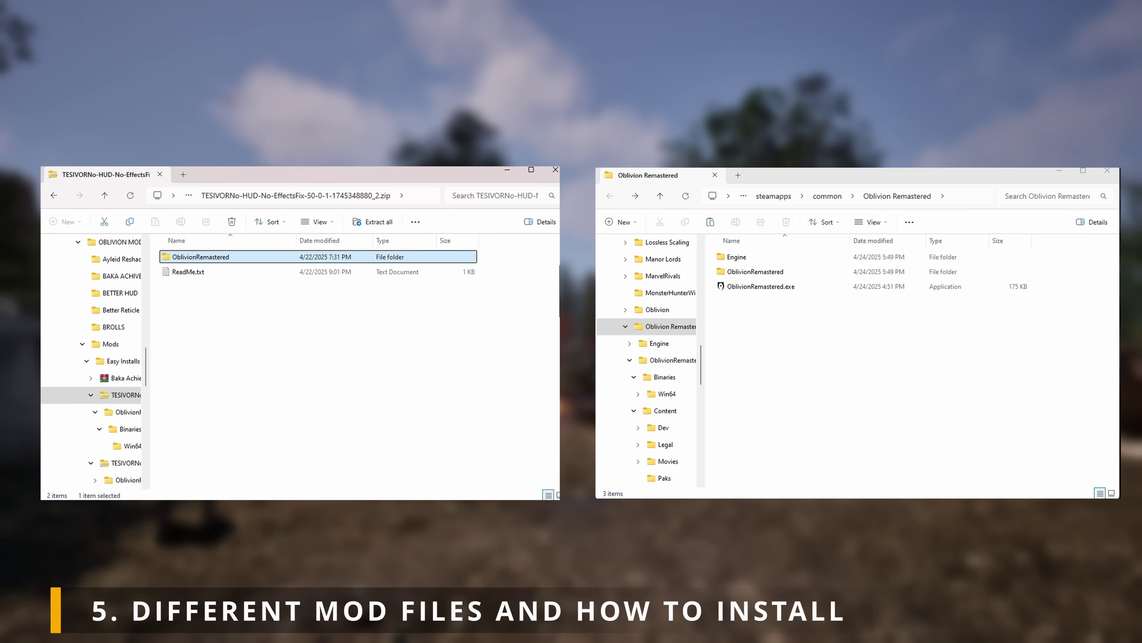
left_click_drag(201, 256, 795, 330)
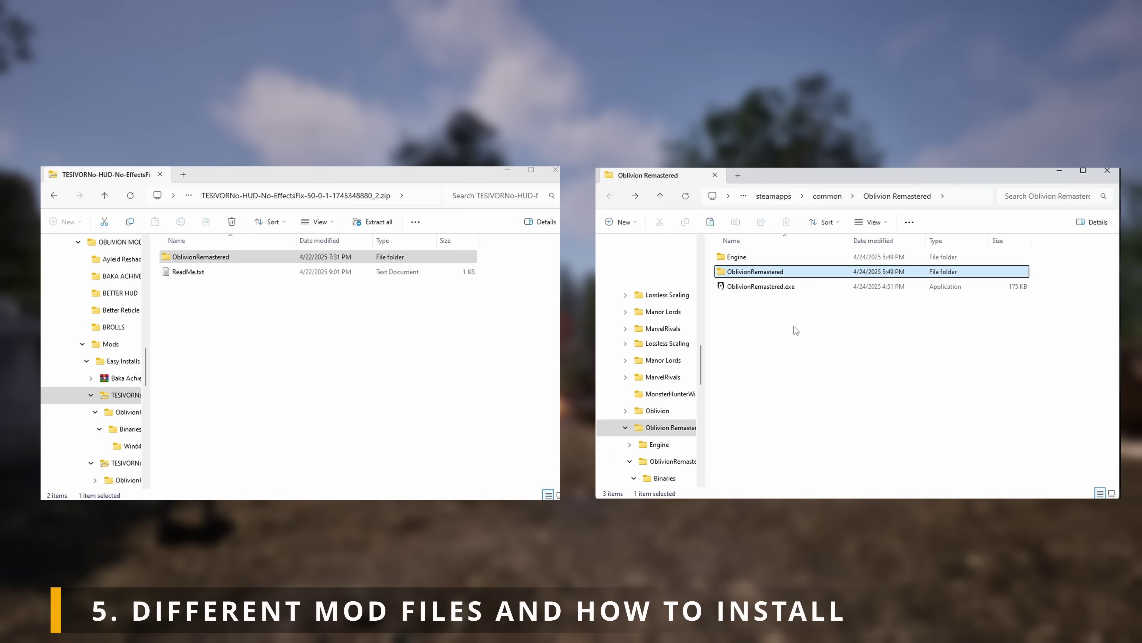
left_click(795, 330)
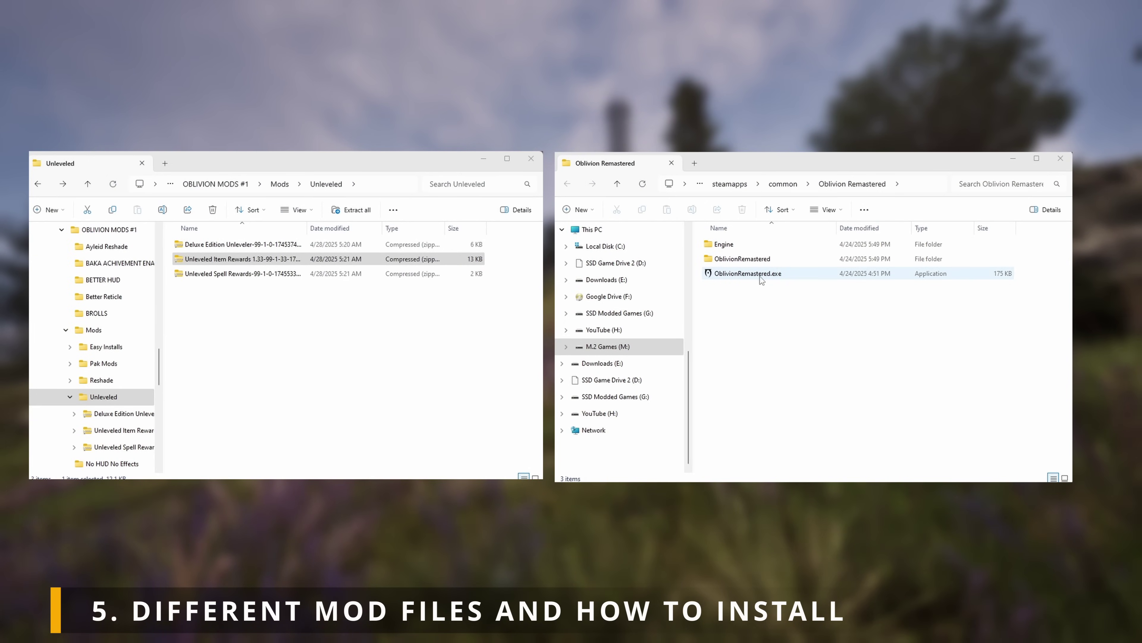
Step: Navigate the game folder to OblivionRemastered\Content\Dev\ObvData\Data
left_click_drag(774, 296, 763, 243)
left_click(754, 260)
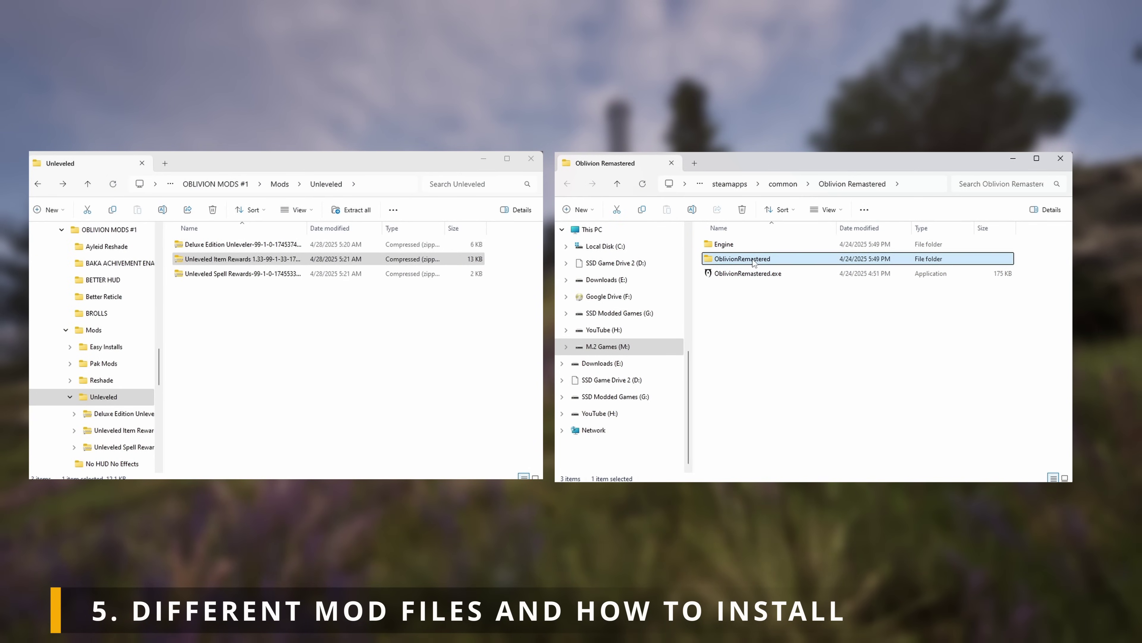
double_click(808, 262)
double_click(807, 269)
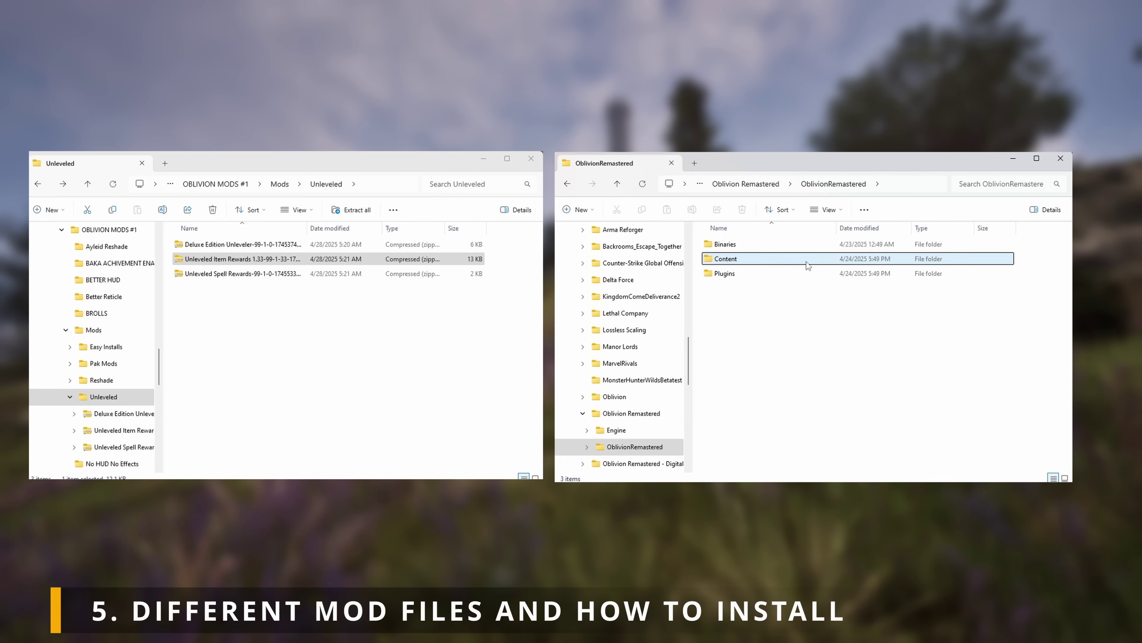
left_click(805, 251)
double_click(804, 245)
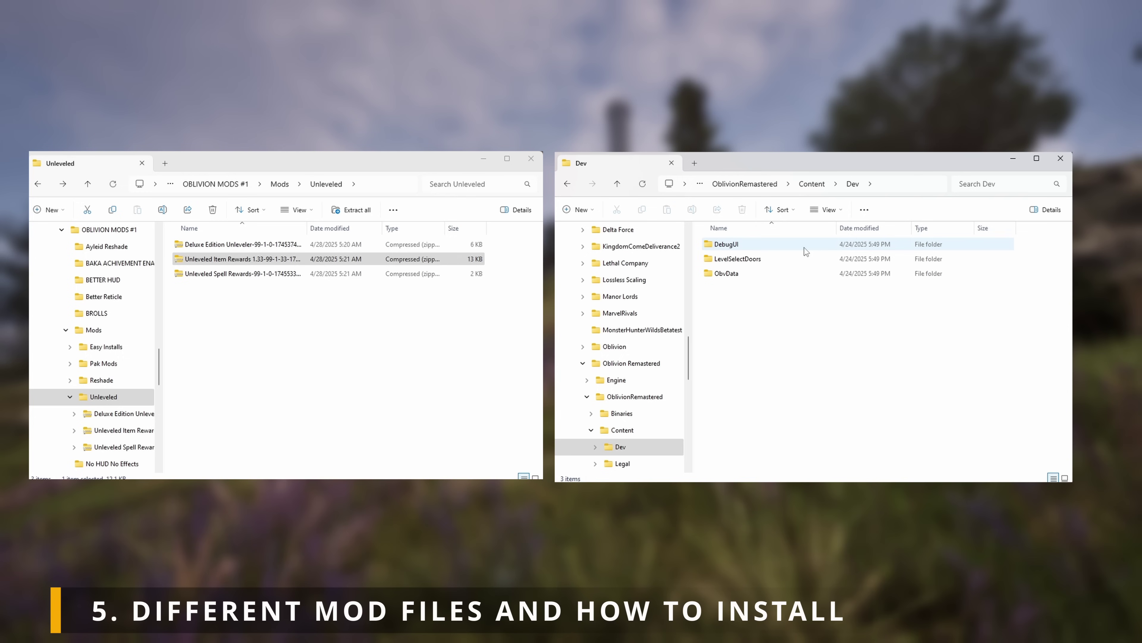
double_click(800, 273)
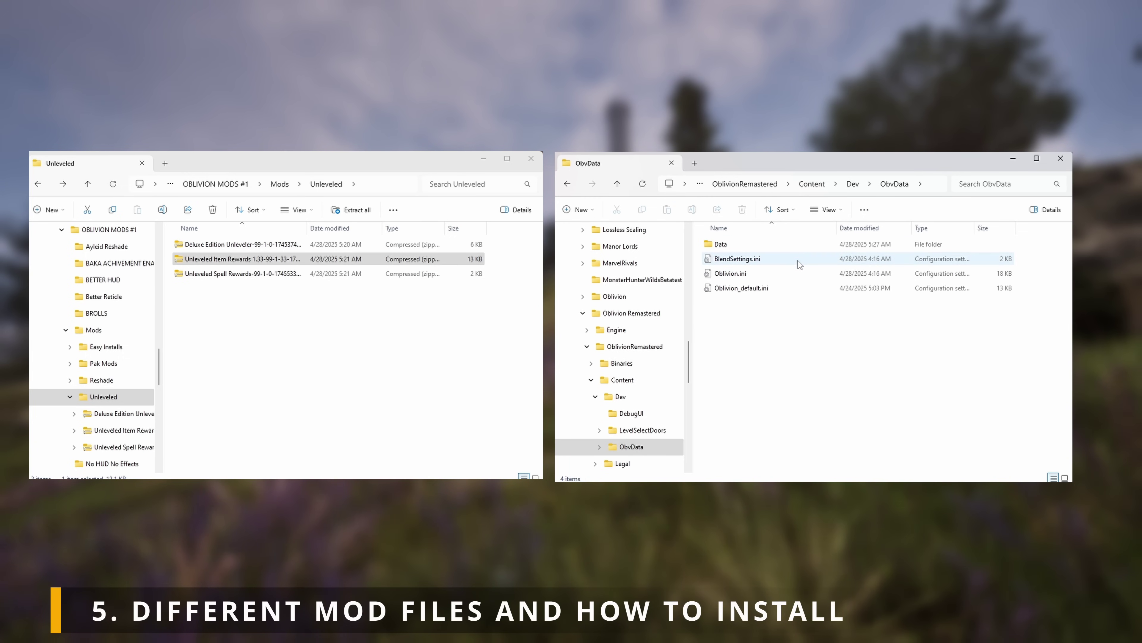
double_click(797, 247)
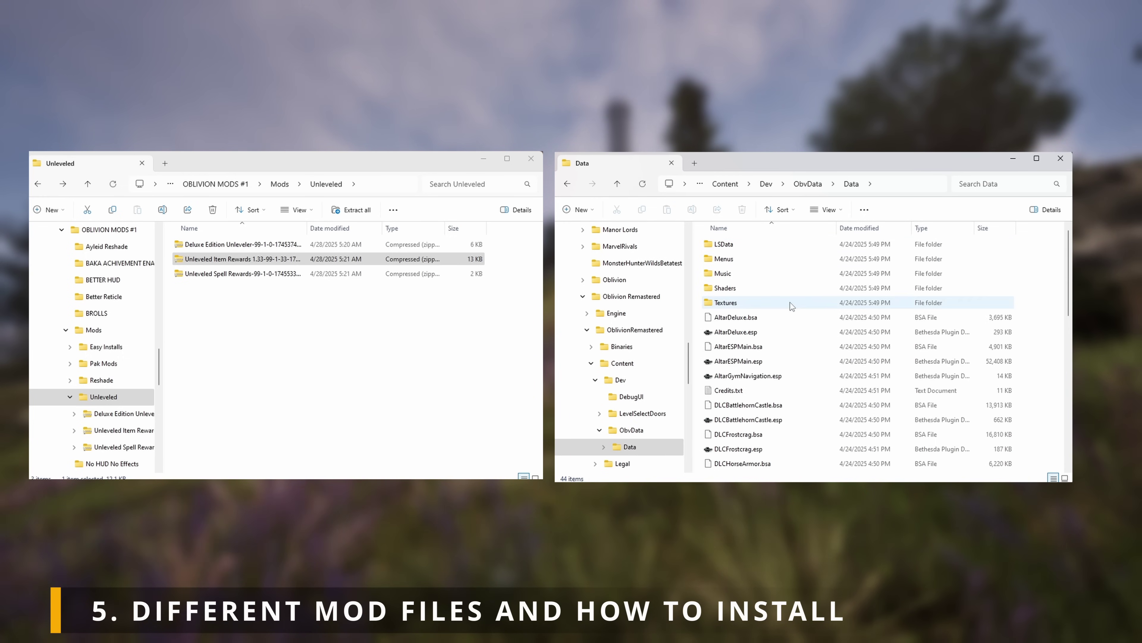
scroll(810, 315, "down", 9)
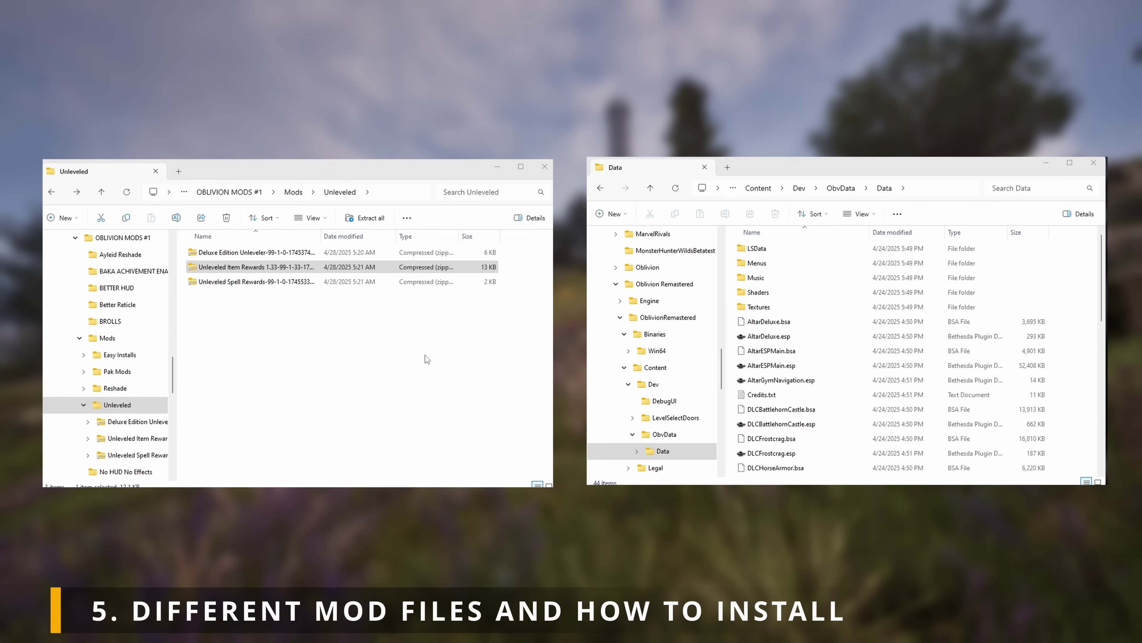
Step: Copy UnleveledItemRewards.esp from the Unleveled Item Rewards zip into the Data folder
double_click(234, 267)
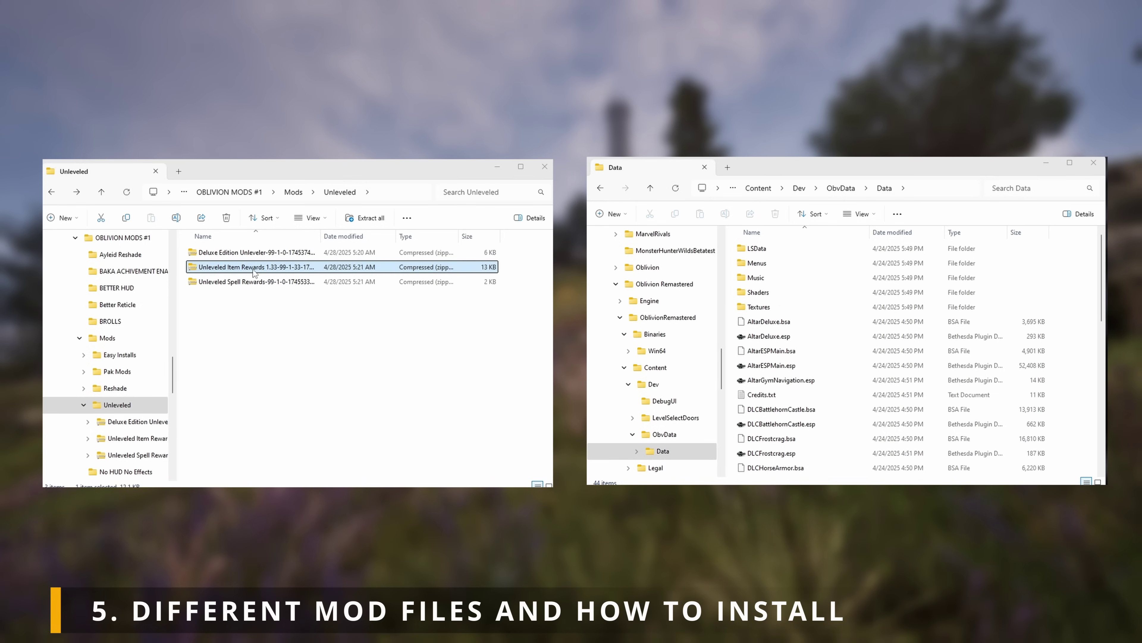
left_click(222, 253)
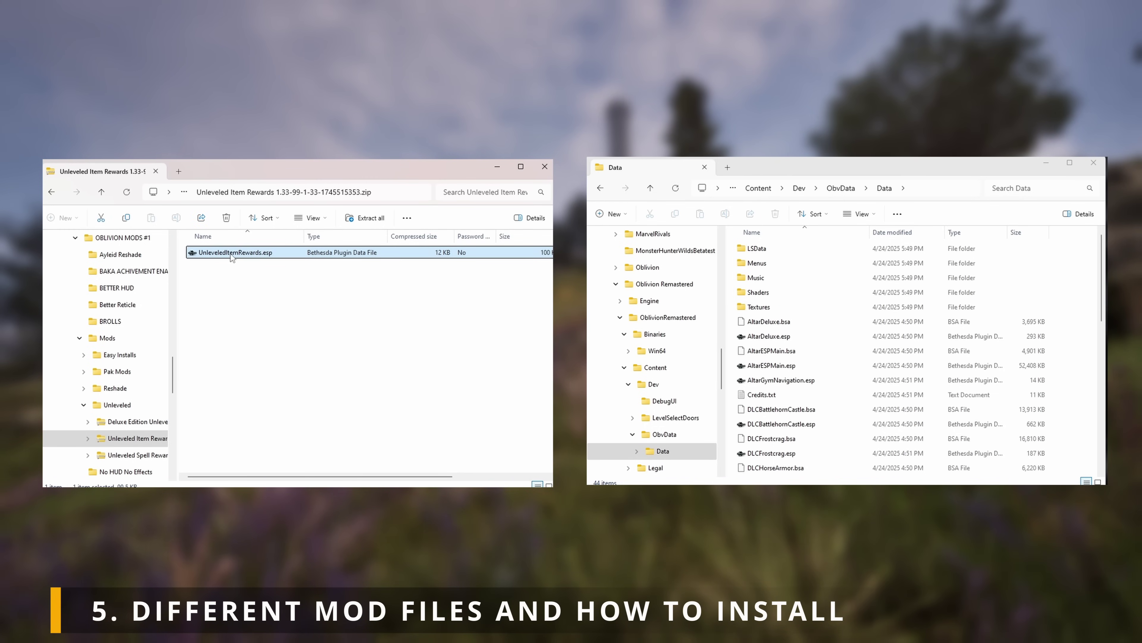
left_click_drag(221, 253, 1048, 351)
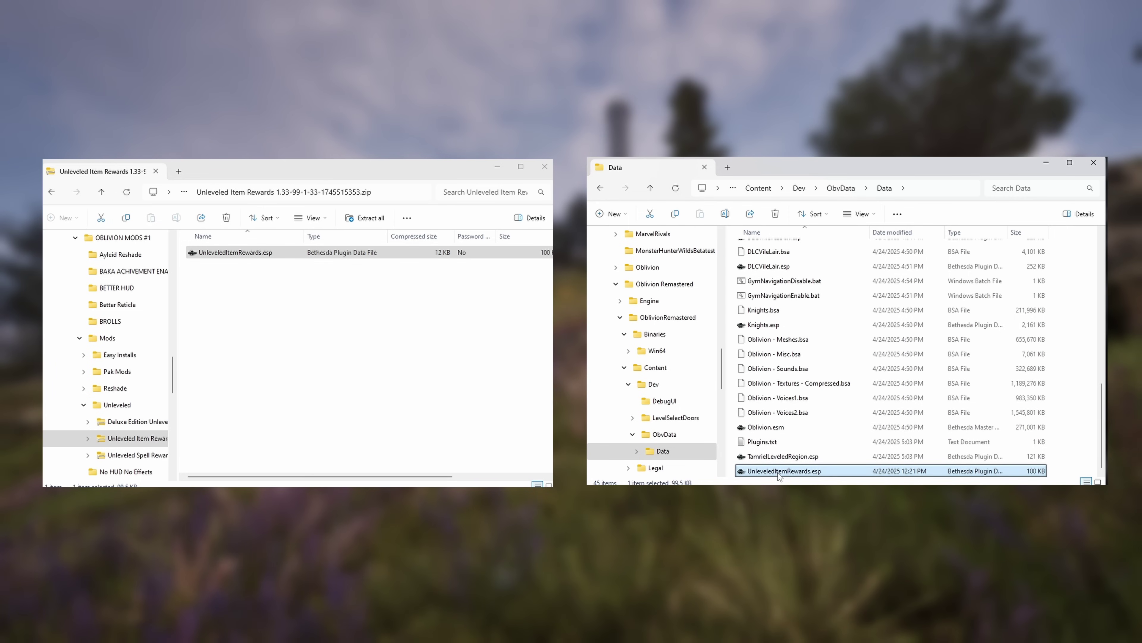
Step: Copy the plugin's file name and open Plugins.txt in the Data folder
left_click(780, 472)
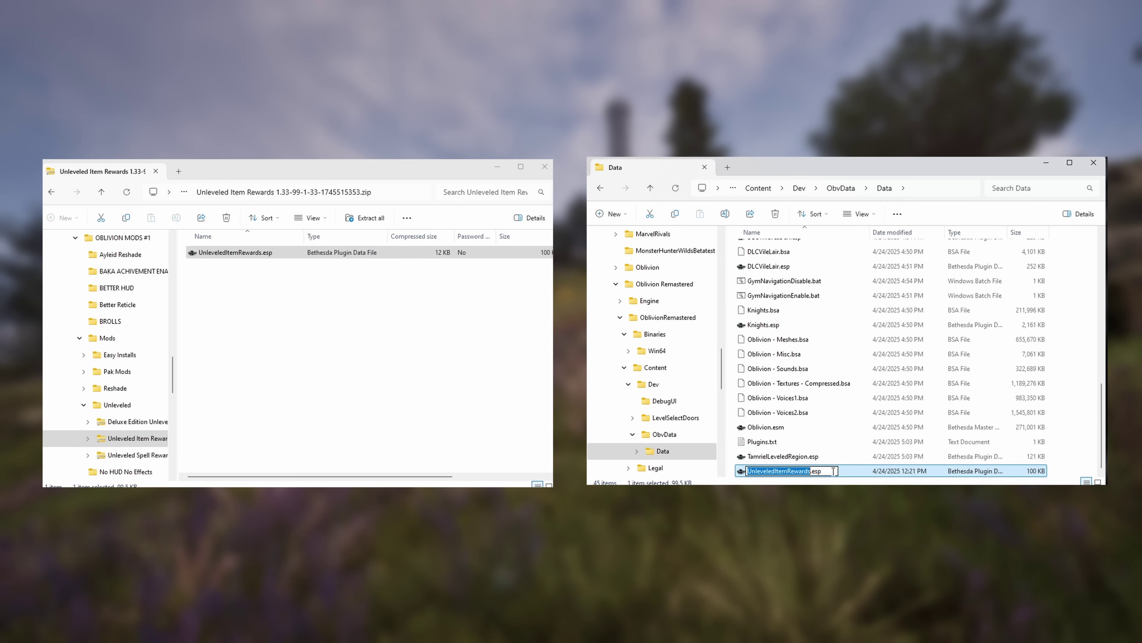
key("Return")
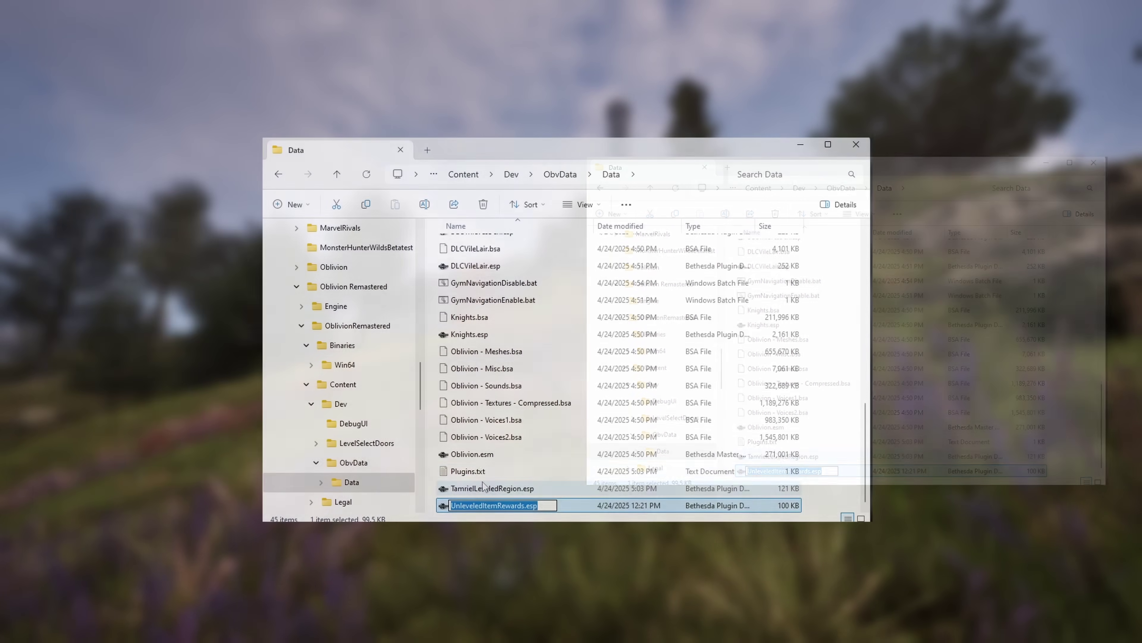
left_click(464, 472)
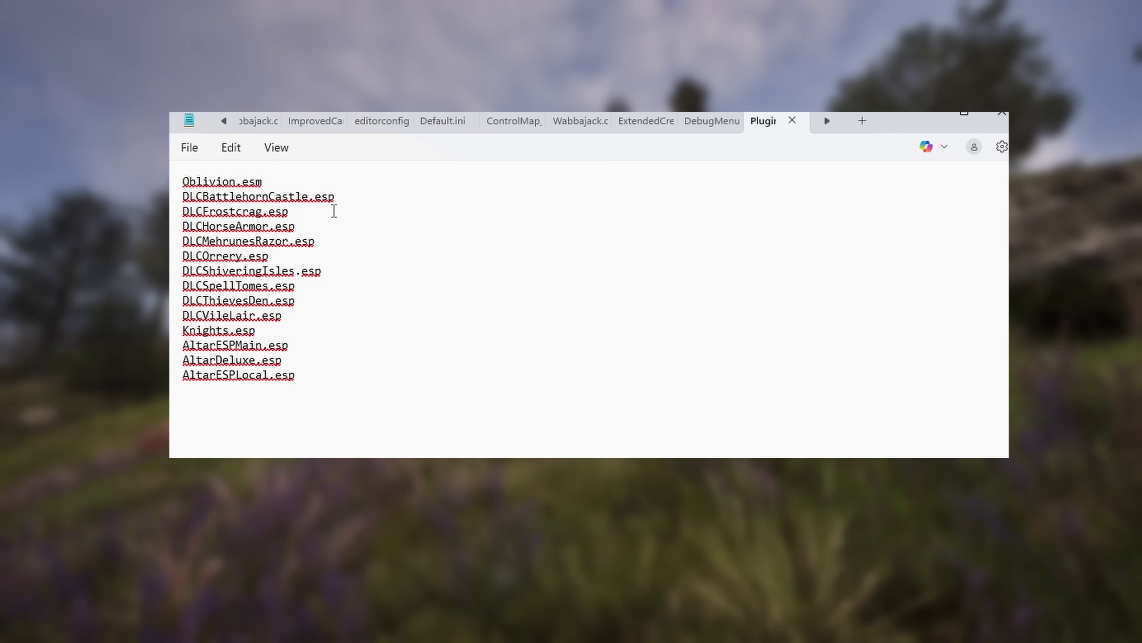
Step: Paste UnleveledItemRewards.esp as a new line after AltarESPLocal.esp
key("ctrl+End")
type("UnleveledItemRewards.esp")
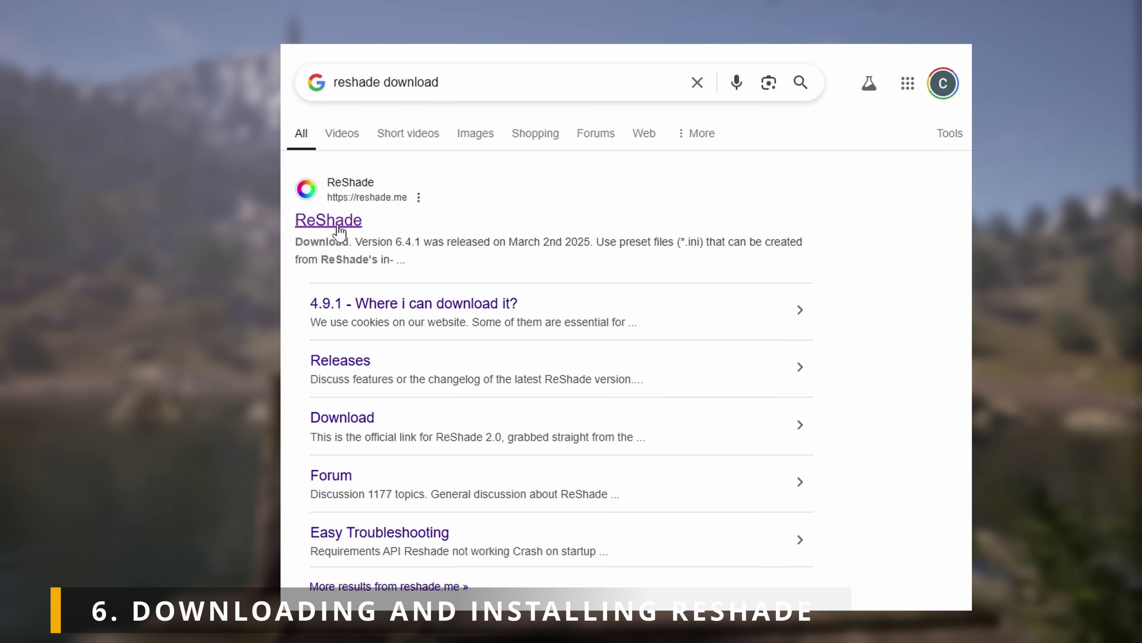
Step: Open reshade.me from the Google results and go to its Download section
left_click(338, 225)
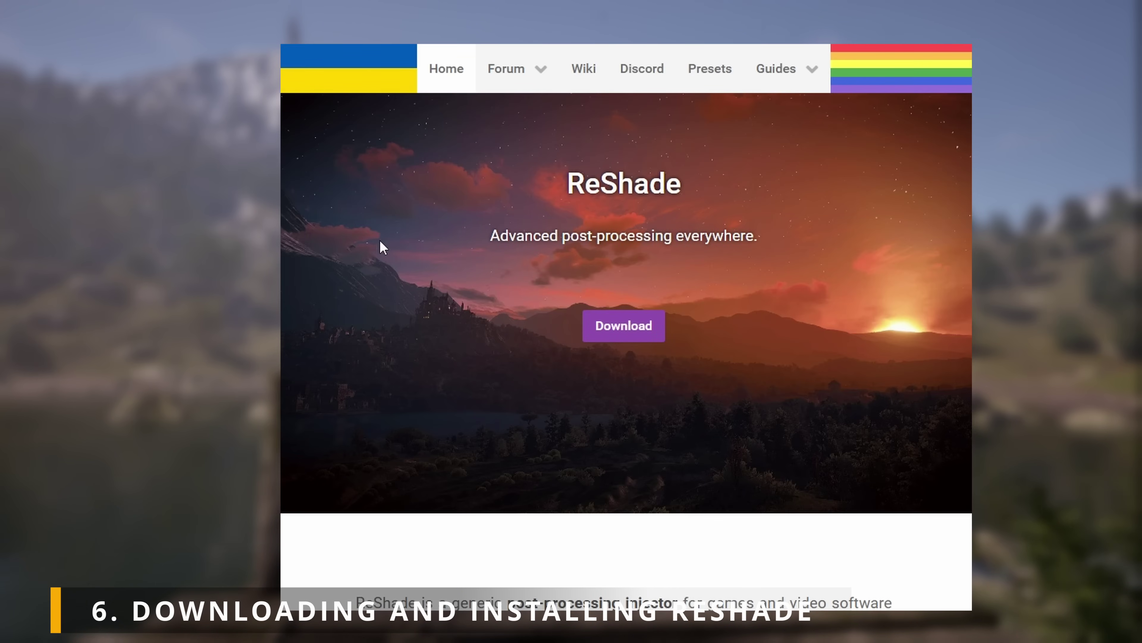
left_click(624, 323)
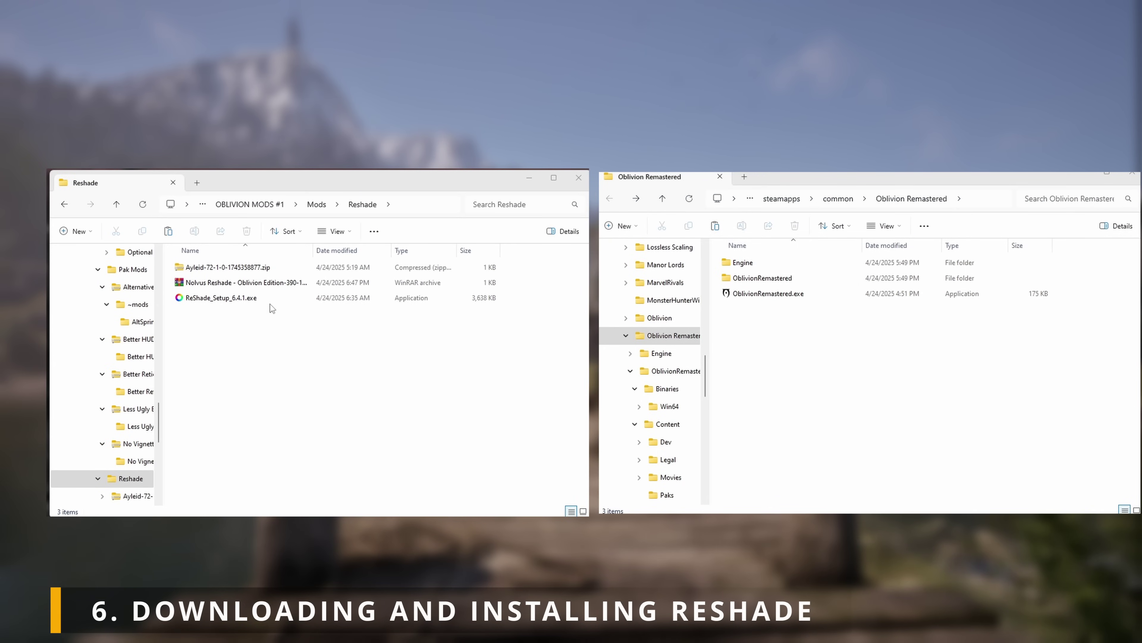
Step: Launch ReShade_Setup_6.4.1.exe and choose to browse for the game manually
double_click(267, 299)
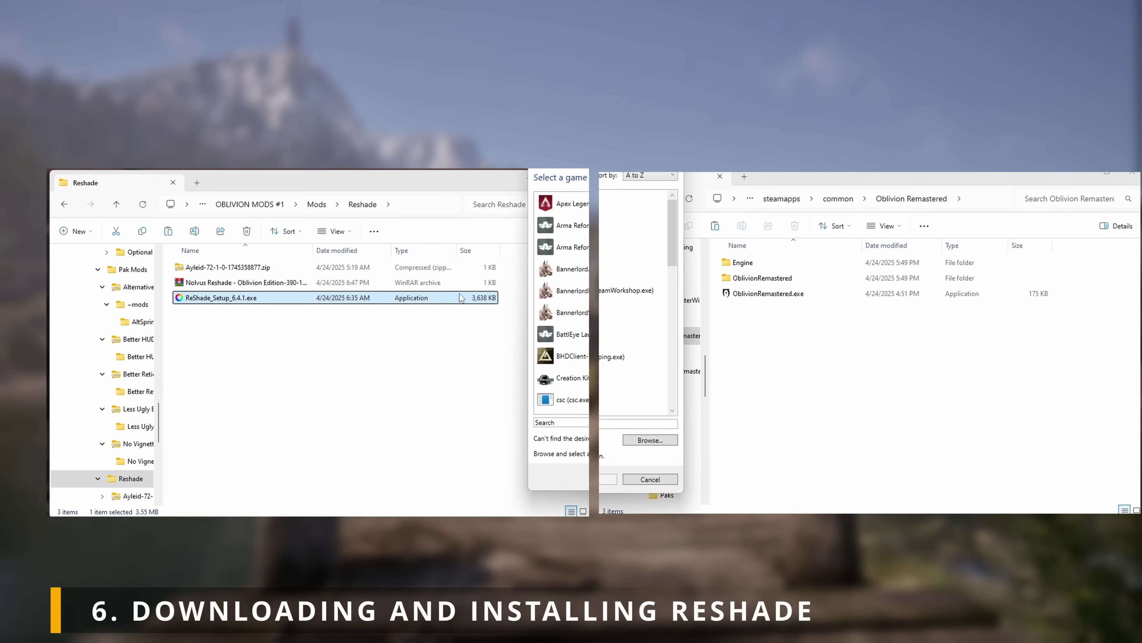
left_click_drag(614, 157, 406, 182)
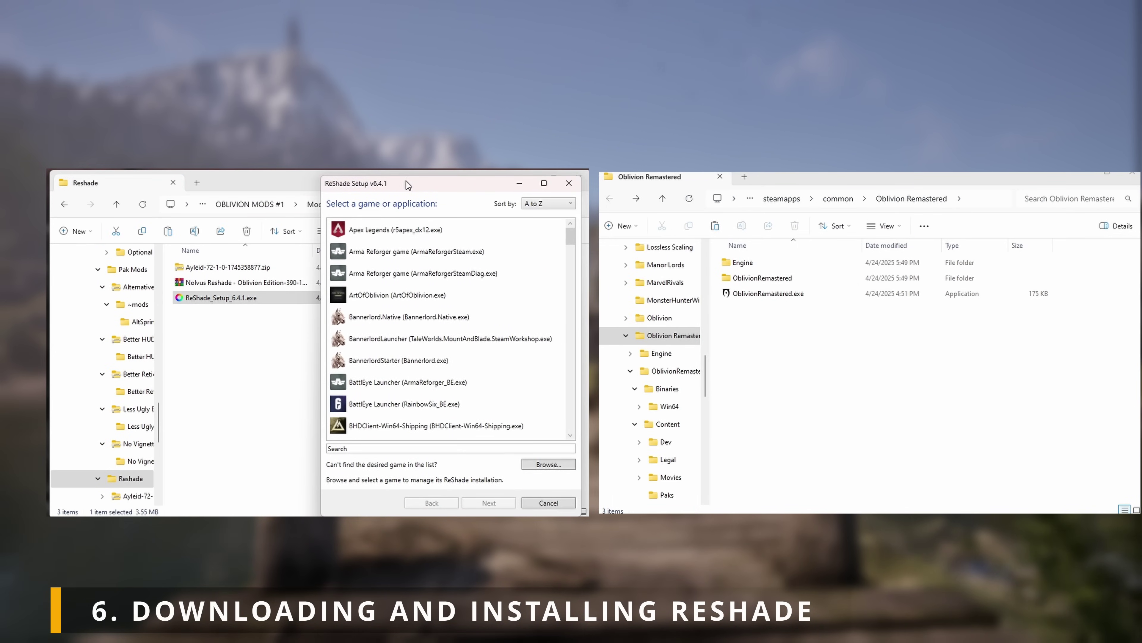
scroll(446, 356, "down", 10)
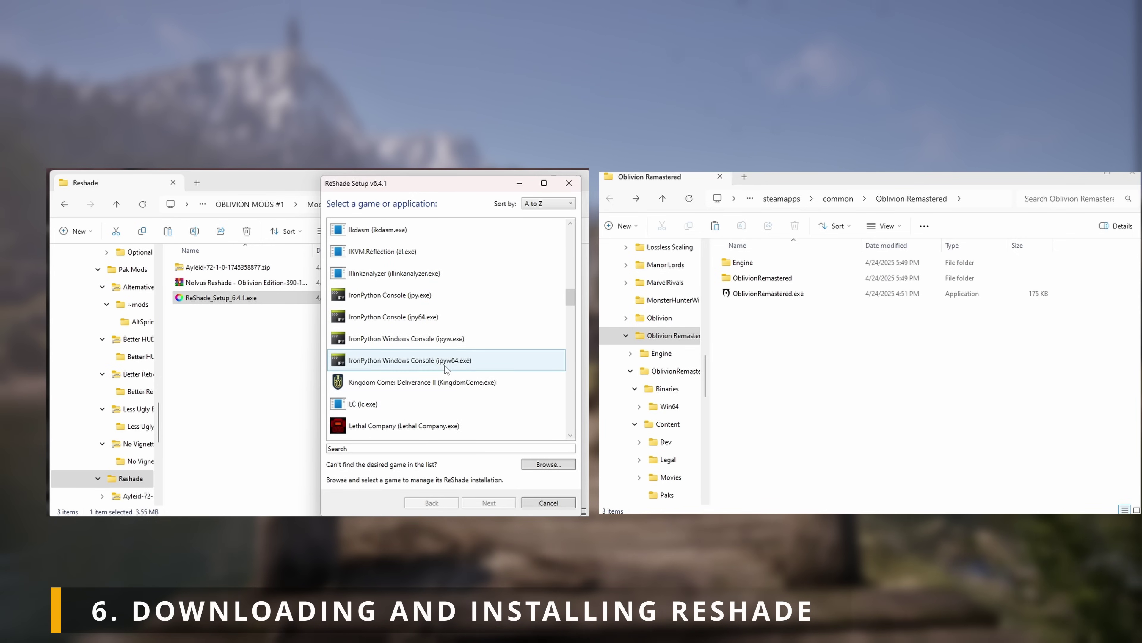
type("Ob")
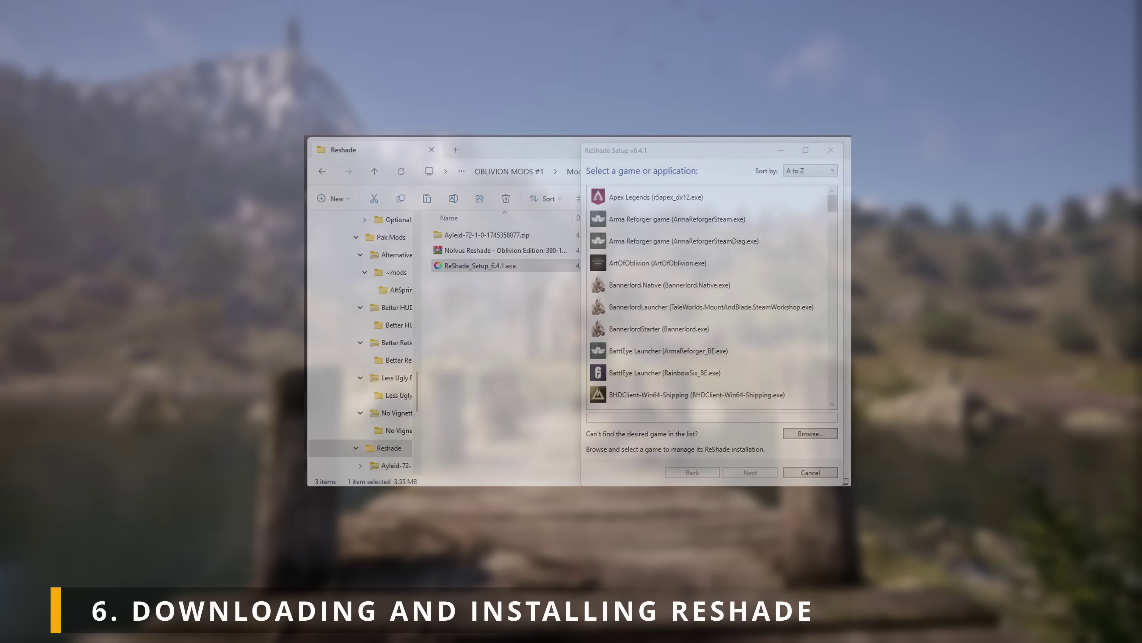
left_click(809, 434)
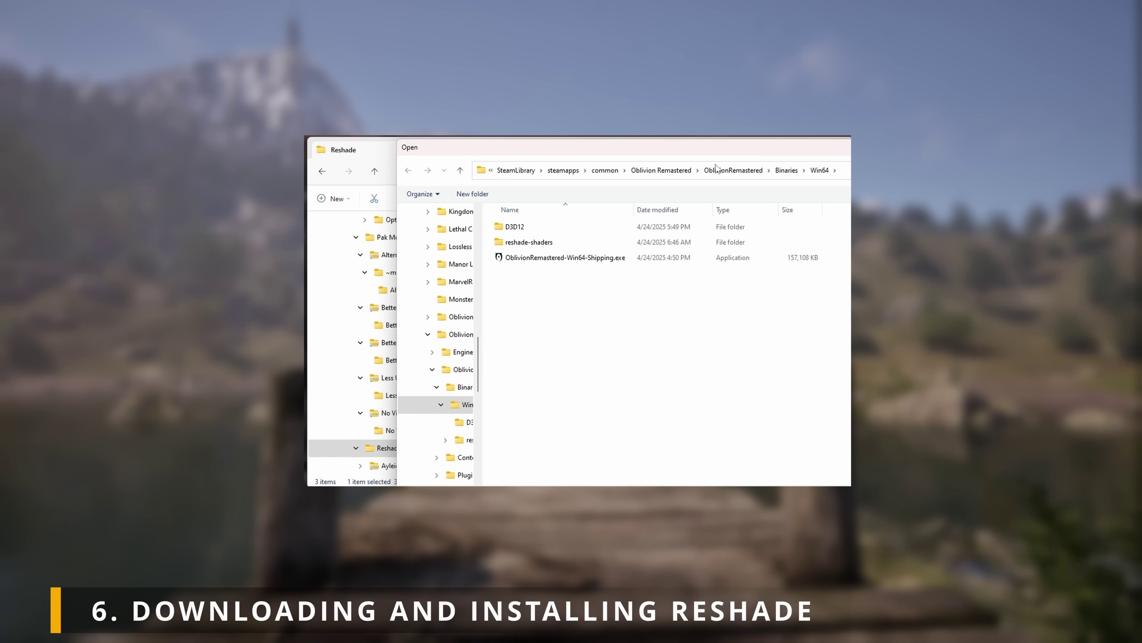
Step: Pick OblivionRemastered-Win64-Shipping.exe in OblivionRemastered\Binaries\Win64 as the target and continue
left_click(634, 173)
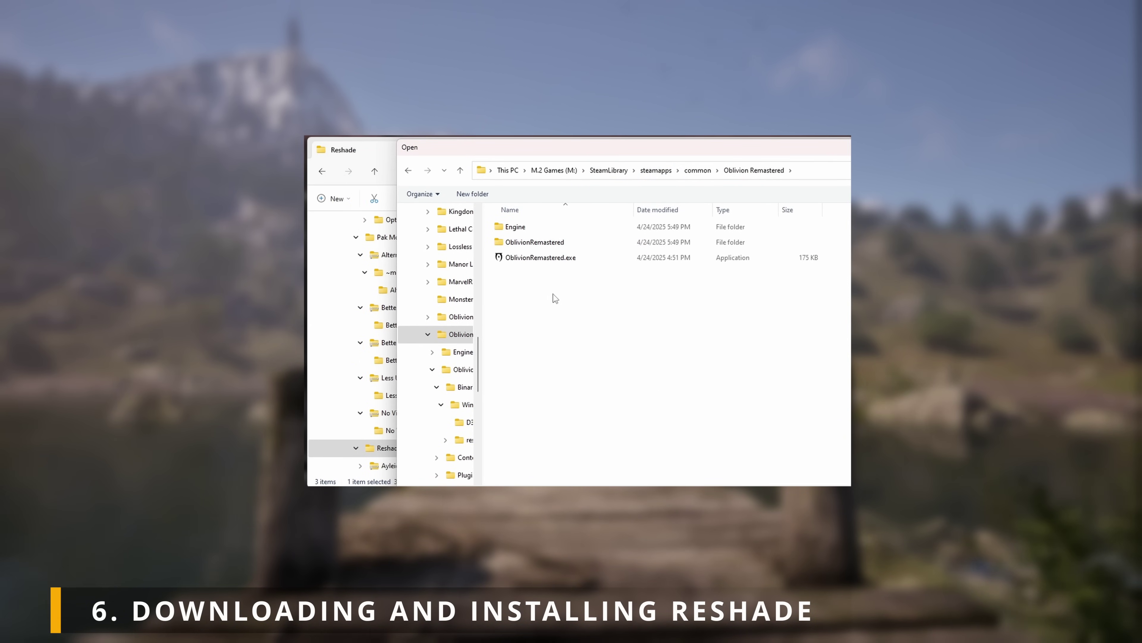
double_click(560, 244)
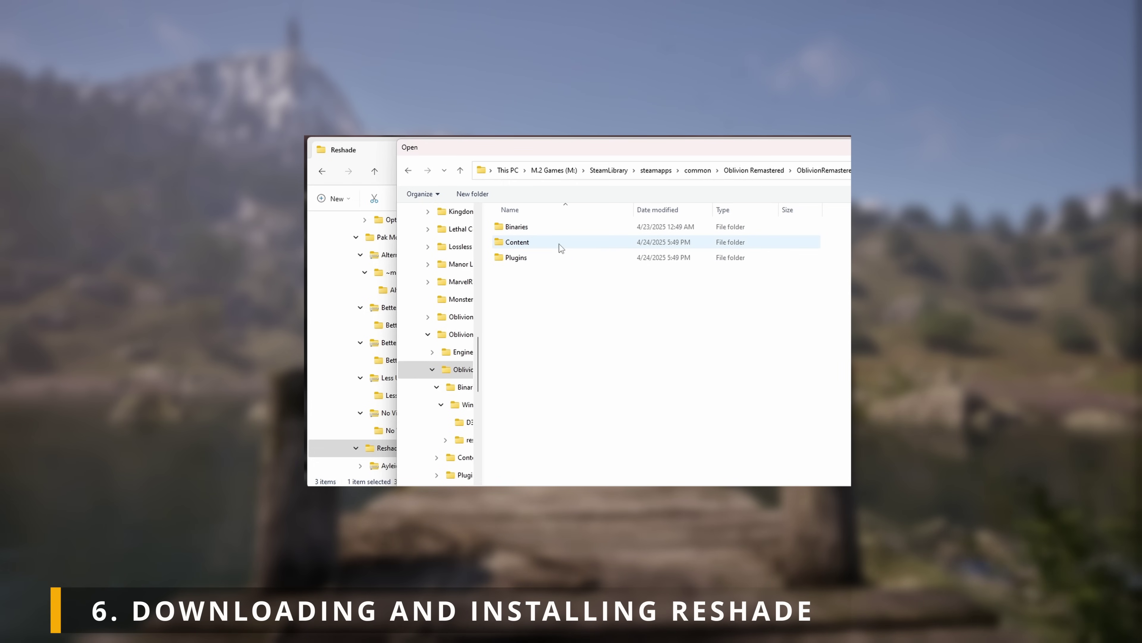
double_click(539, 230)
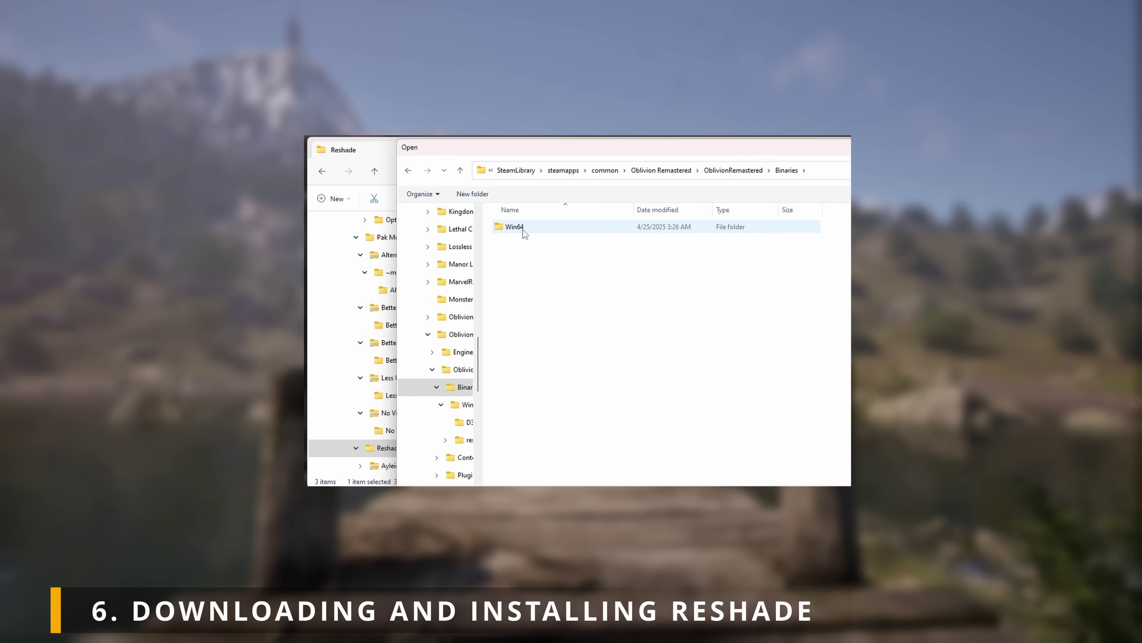
double_click(523, 229)
left_click(550, 261)
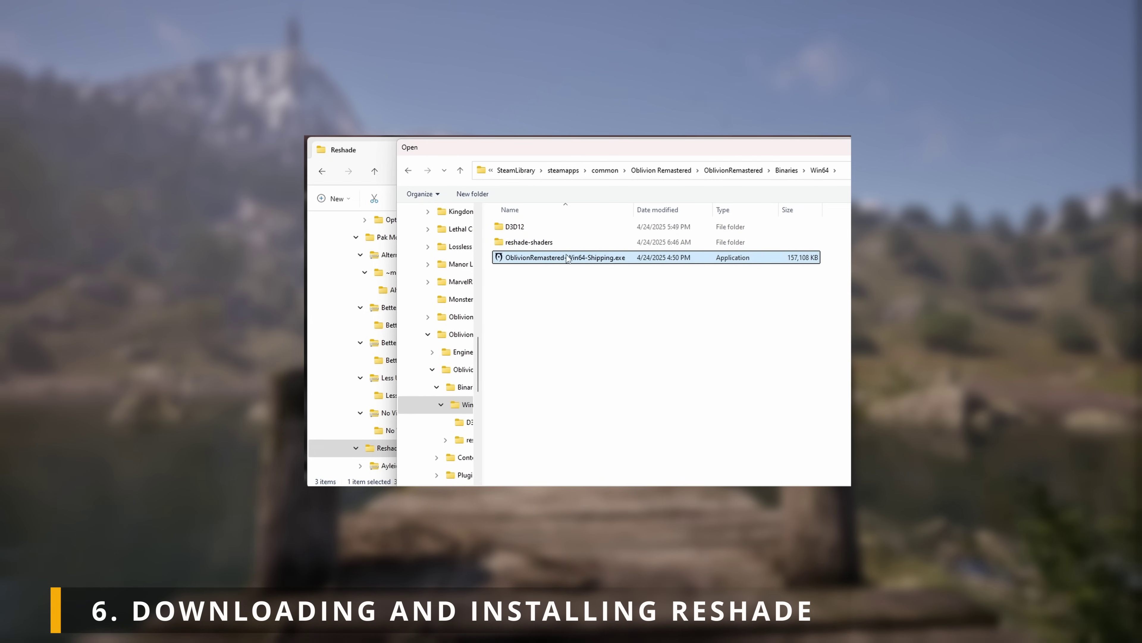
double_click(578, 258)
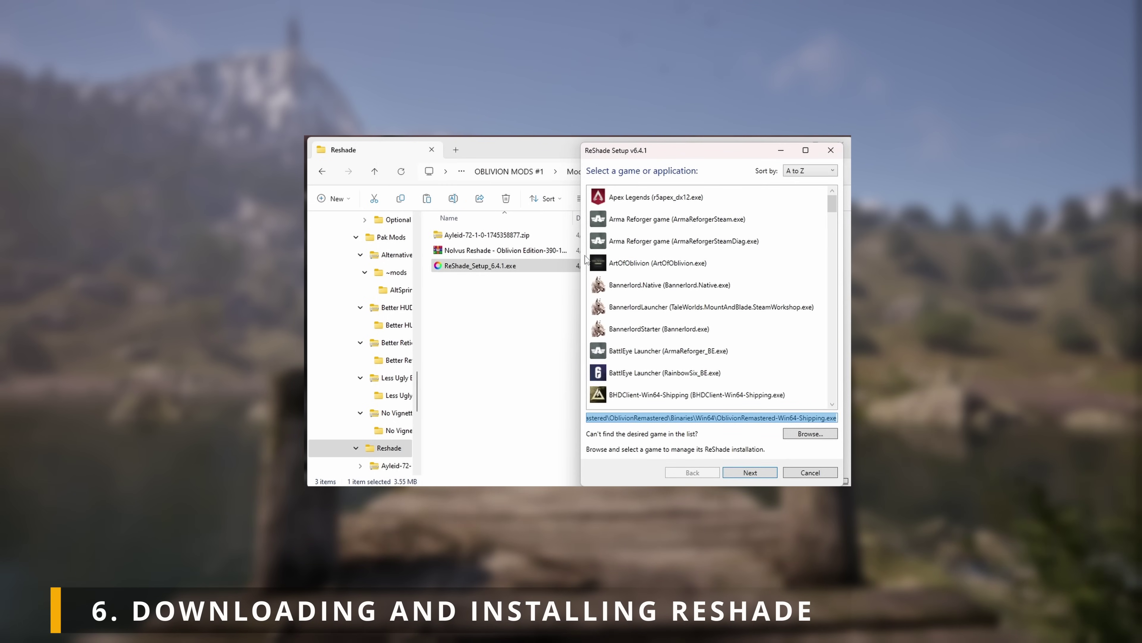
left_click(754, 470)
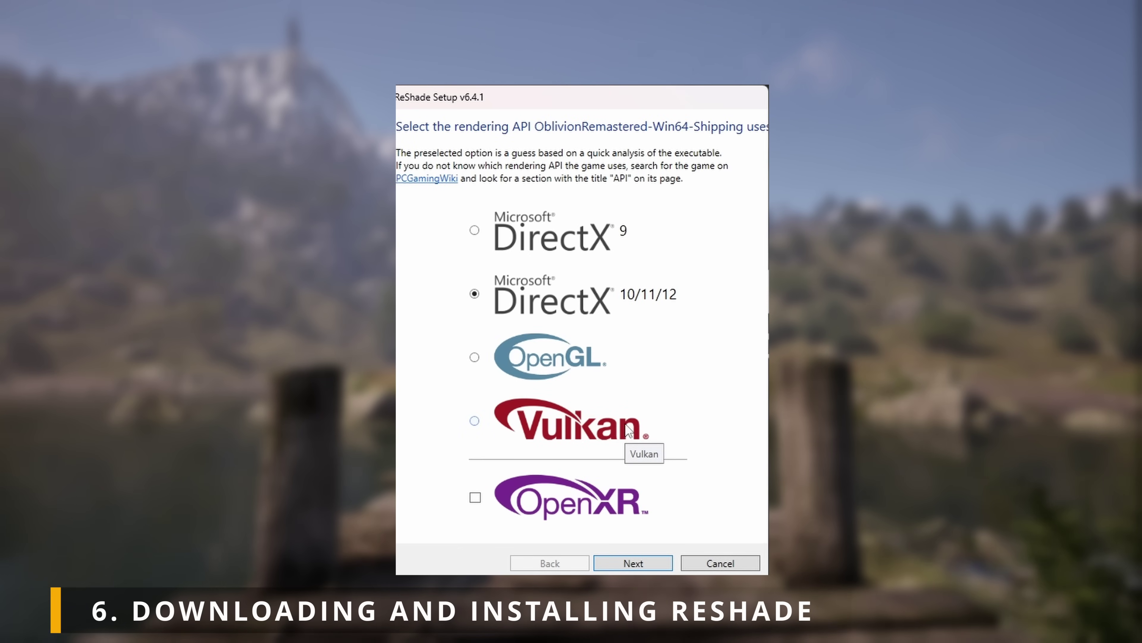
Step: Keep DirectX 10/11/12, choose Update ReShade only, check all effect packages and start installing
left_click(636, 565)
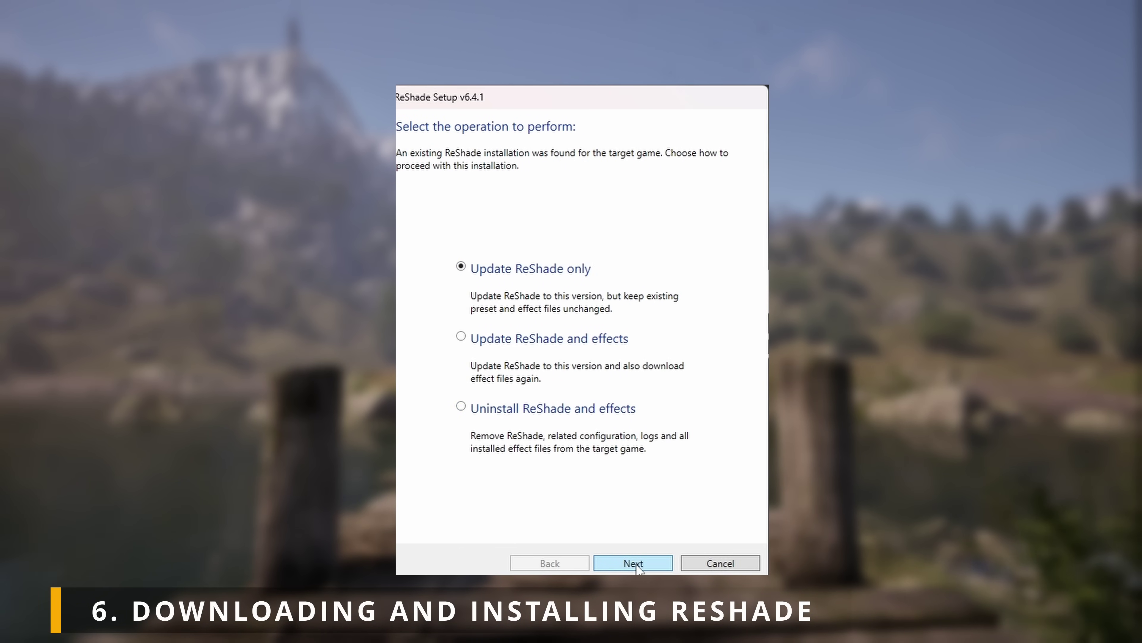
left_click(634, 562)
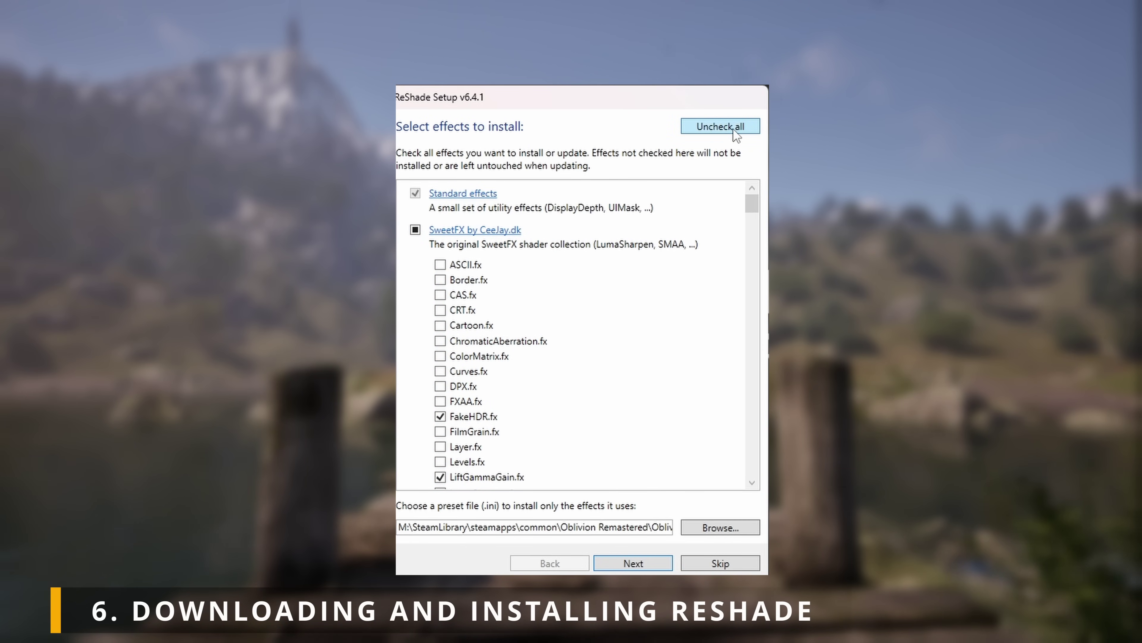
left_click(733, 129)
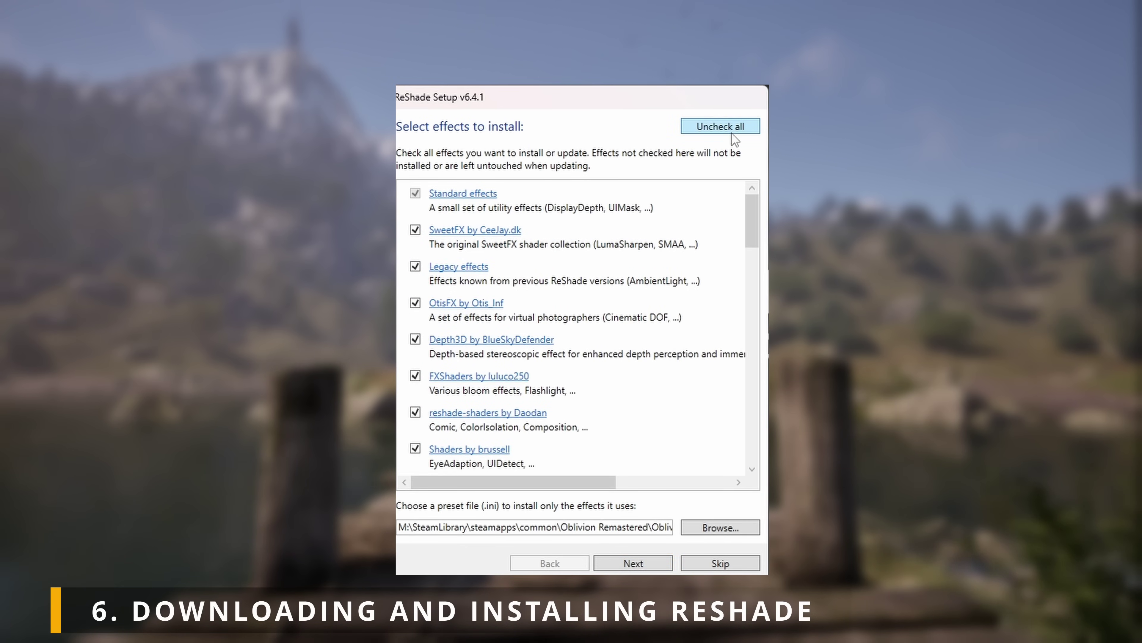
left_click(651, 562)
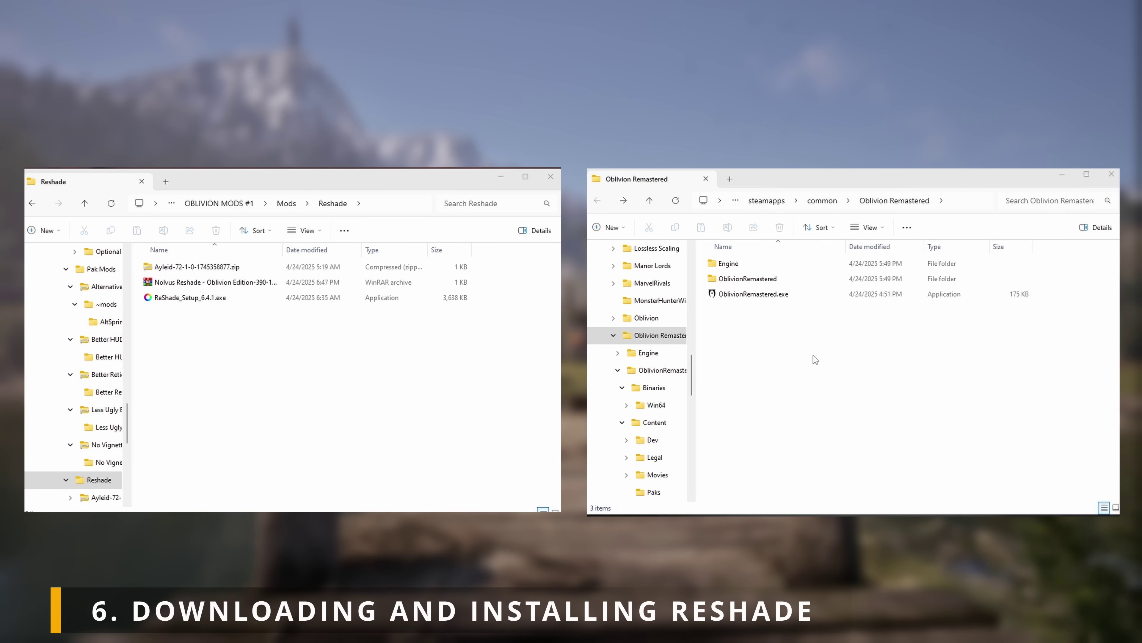
Step: Open OblivionRemastered\Binaries\Win64 in the game folder and open the Ayleid zip
left_click(768, 281)
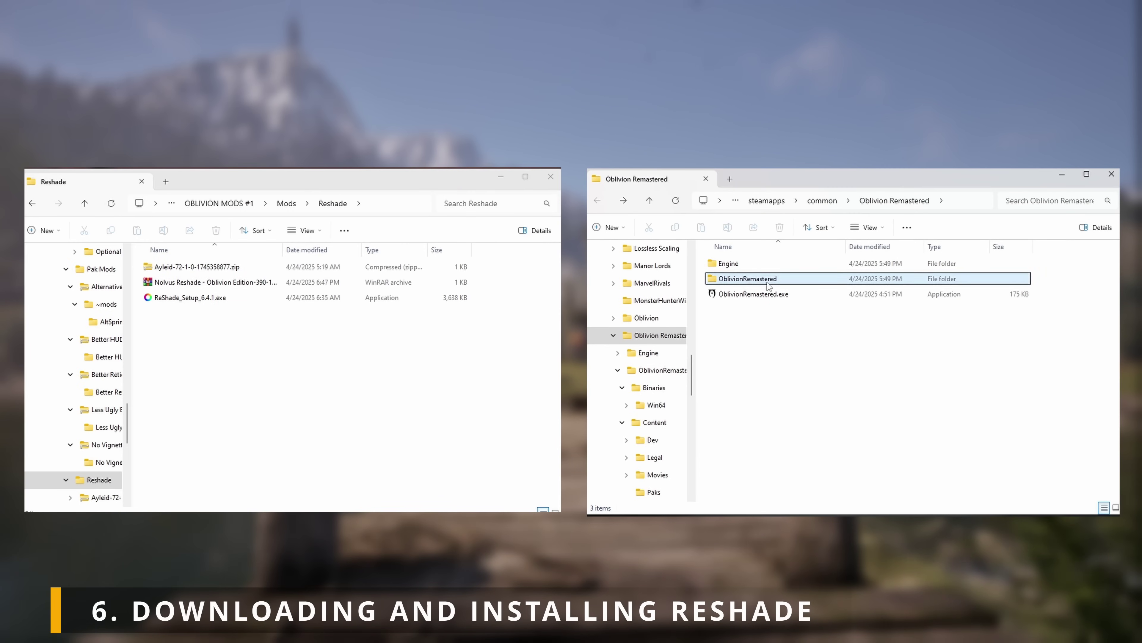
double_click(777, 283)
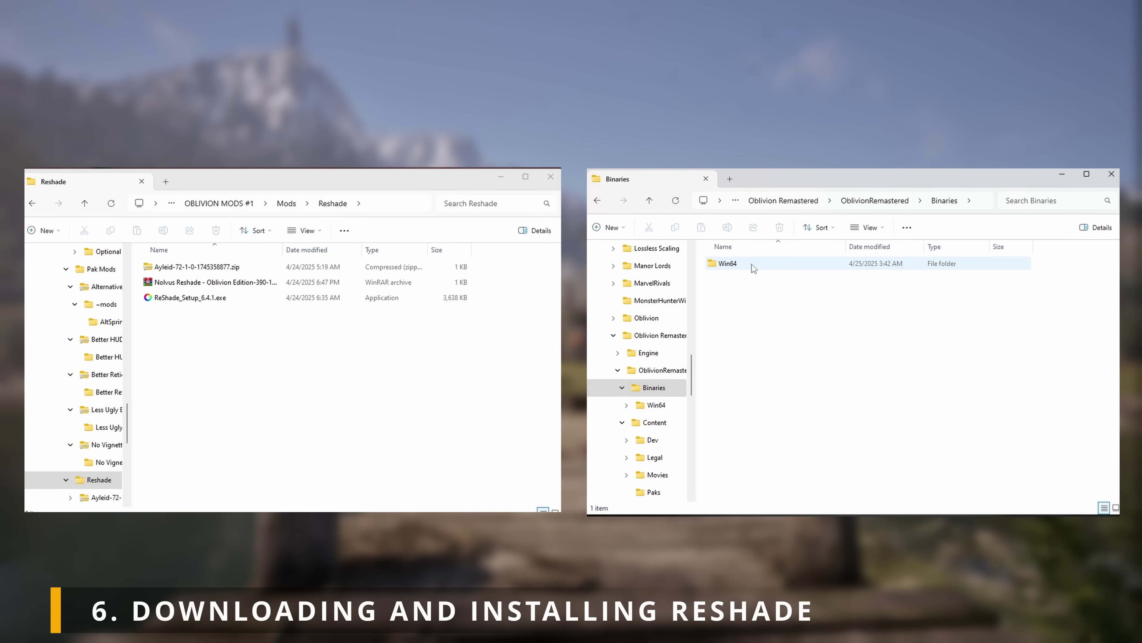
double_click(752, 266)
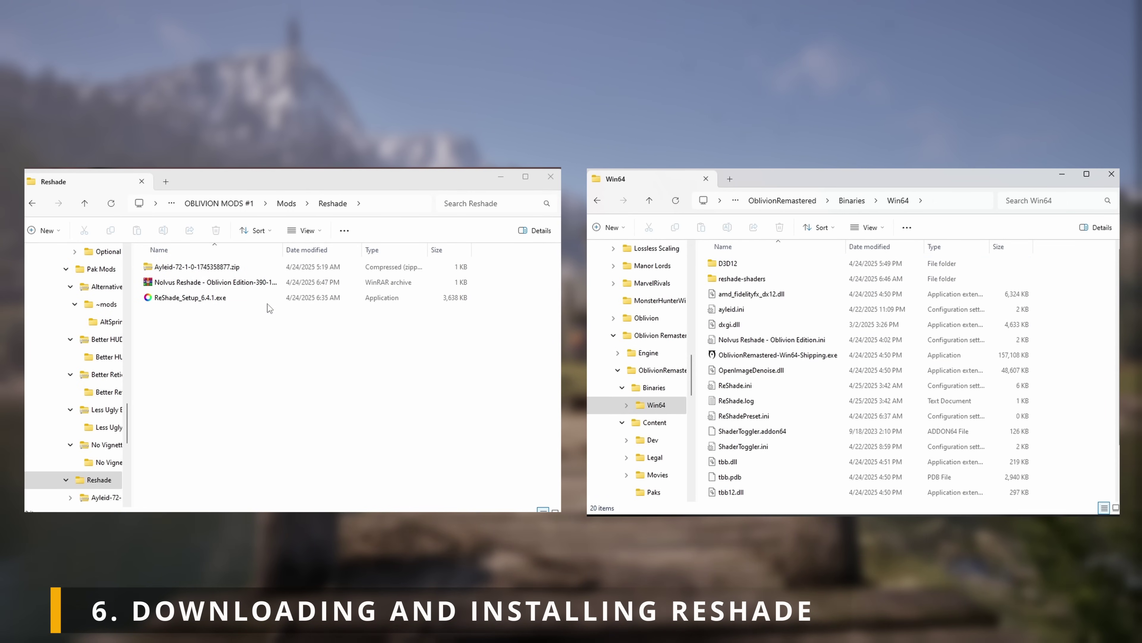
double_click(190, 268)
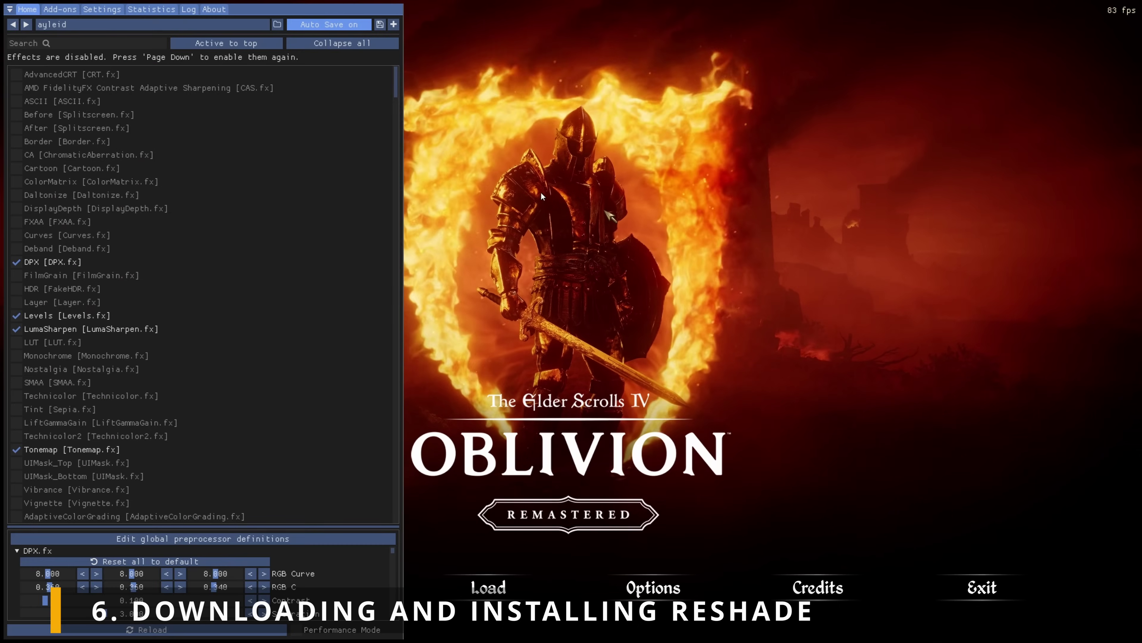
Step: Try the Nolvus Reshade - Oblivion Edition preset, then switch back to ayleid.ini
left_click(106, 27)
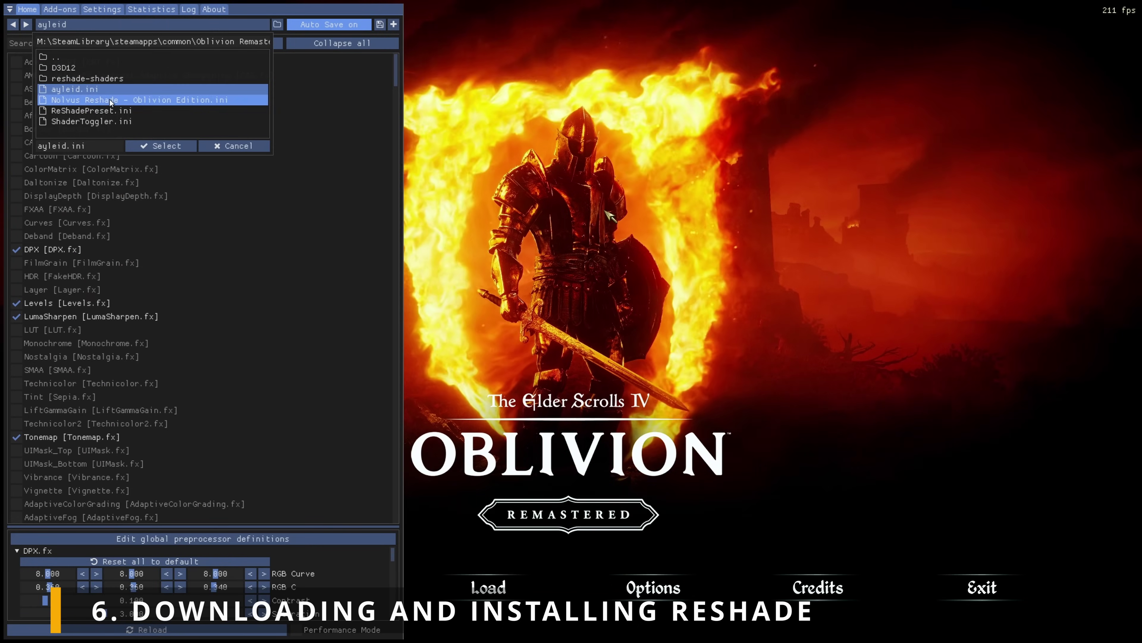
left_click(166, 146)
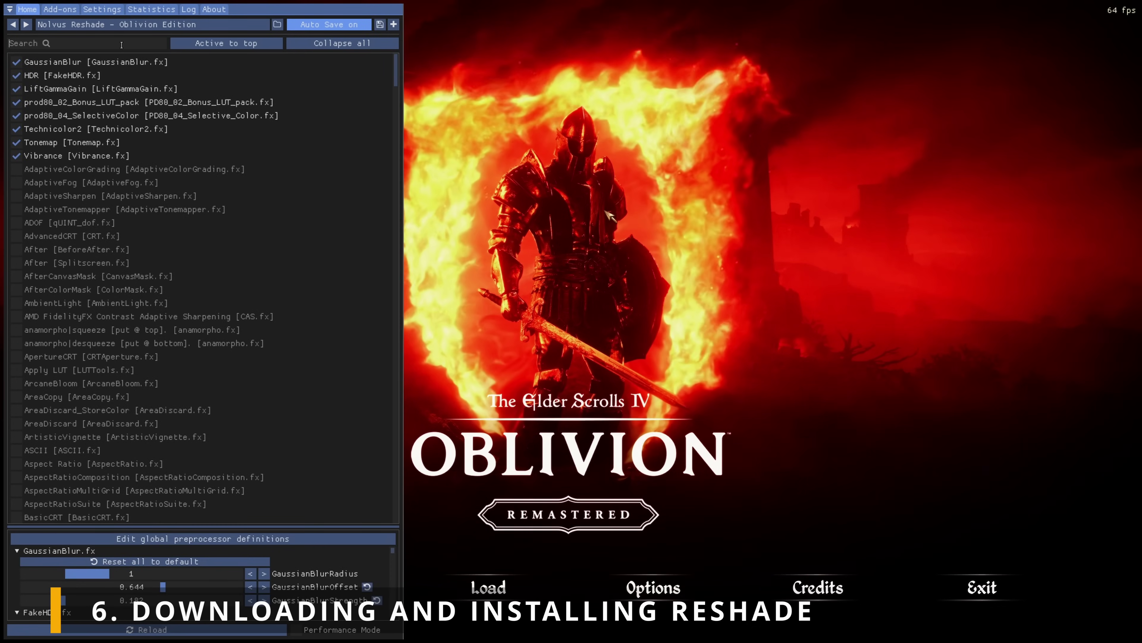
left_click(130, 26)
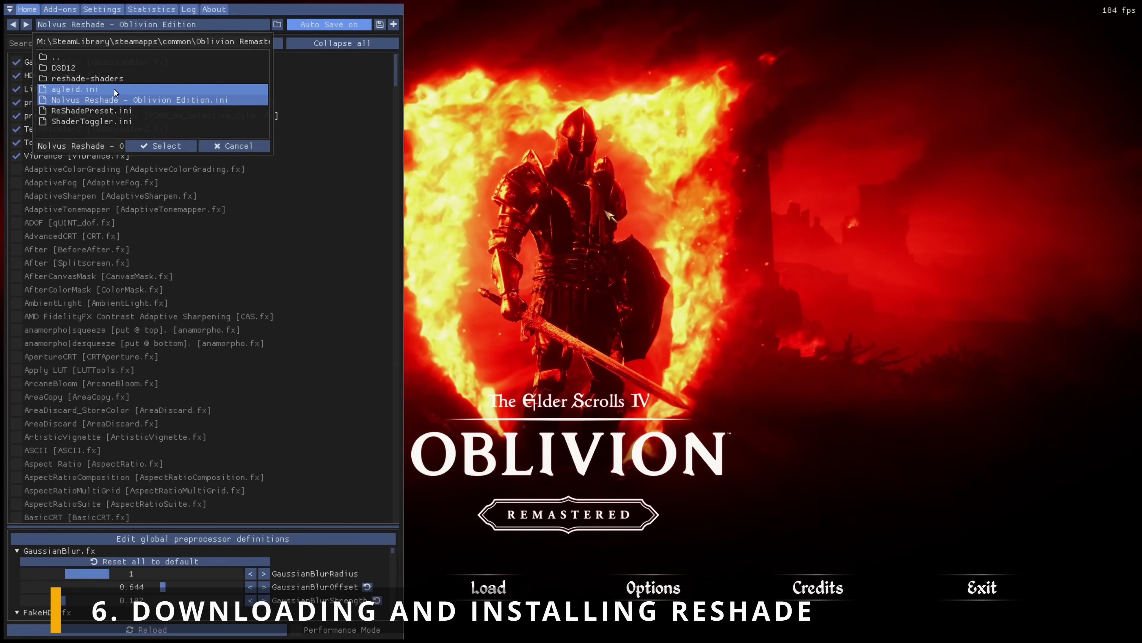
left_click(166, 146)
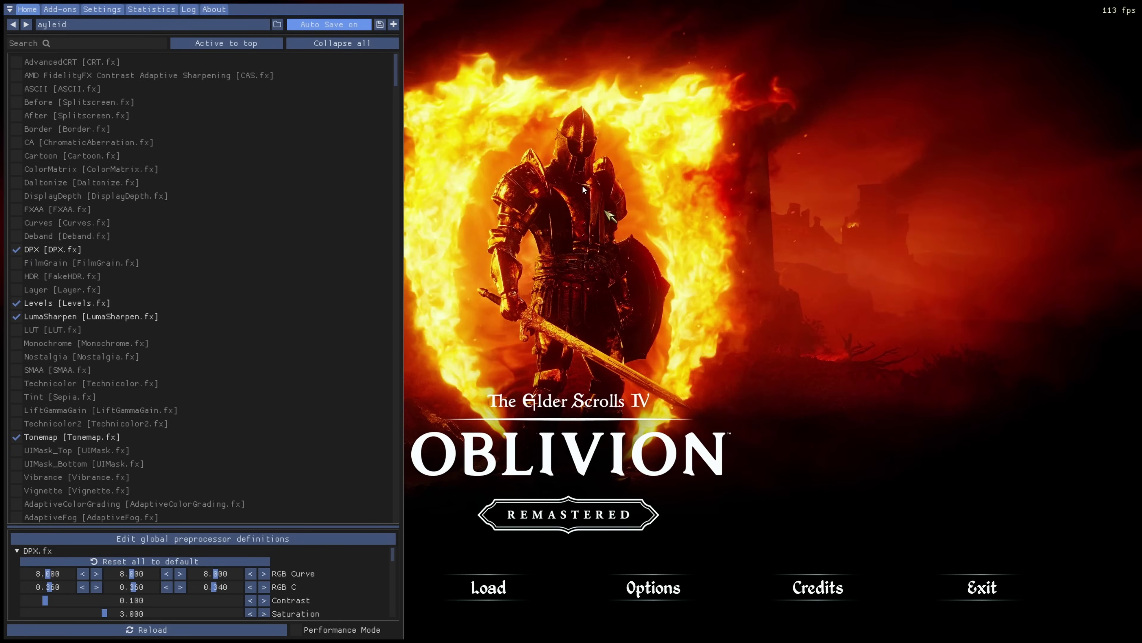
Step: Hide the ReShade overlay with the Home key
key("Home")
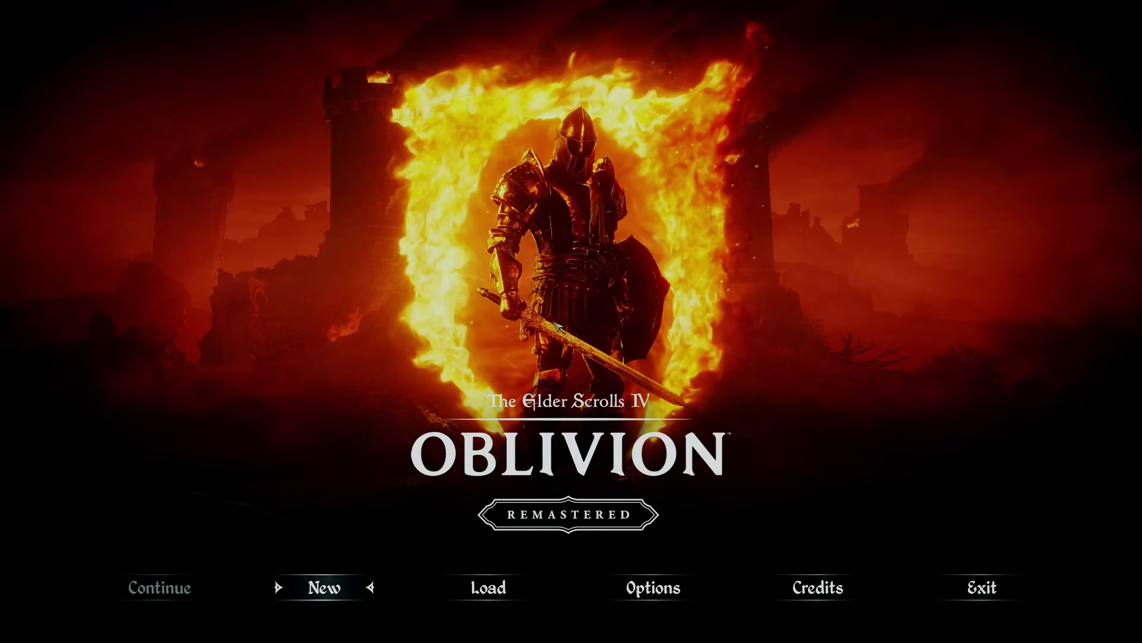